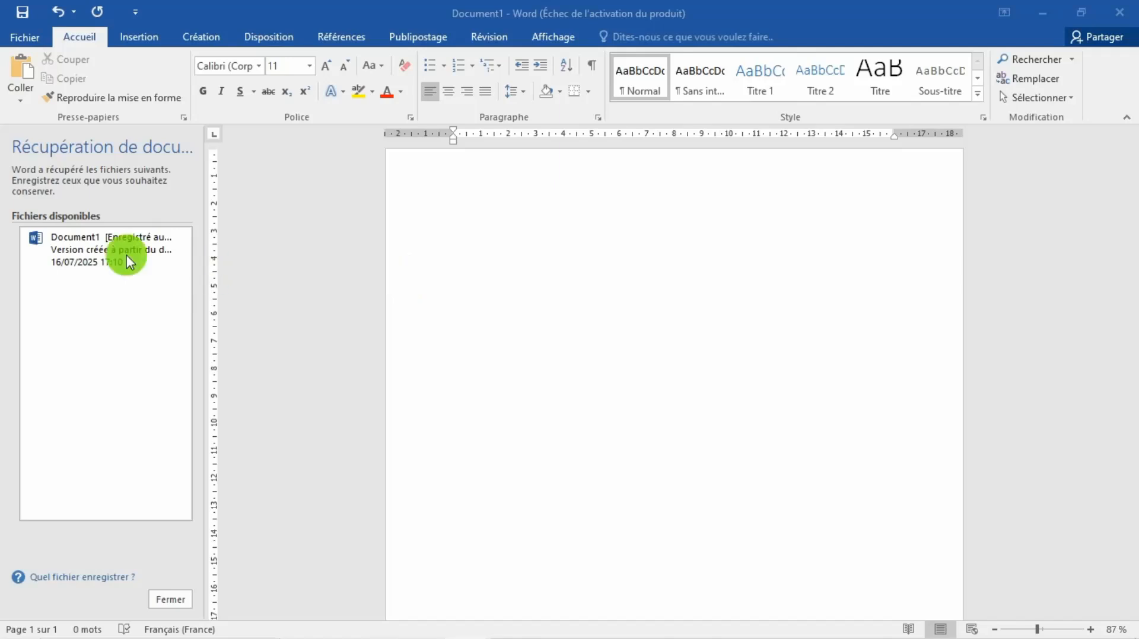
Step: Insert a table with five columns and four rows at the start of the blank document
click(167, 600)
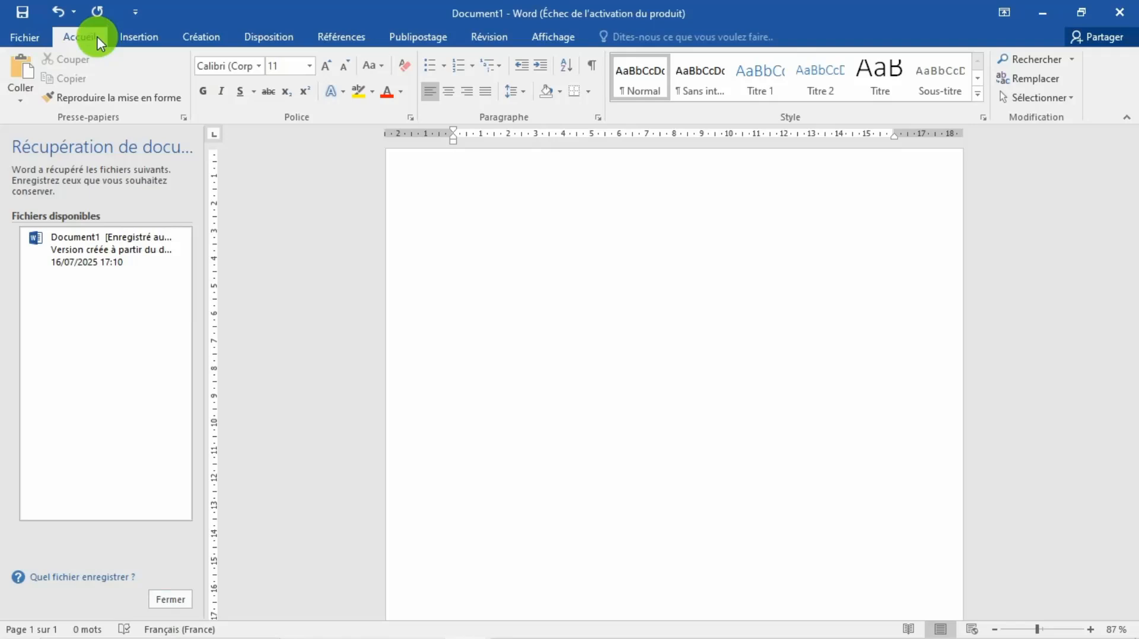
click(134, 36)
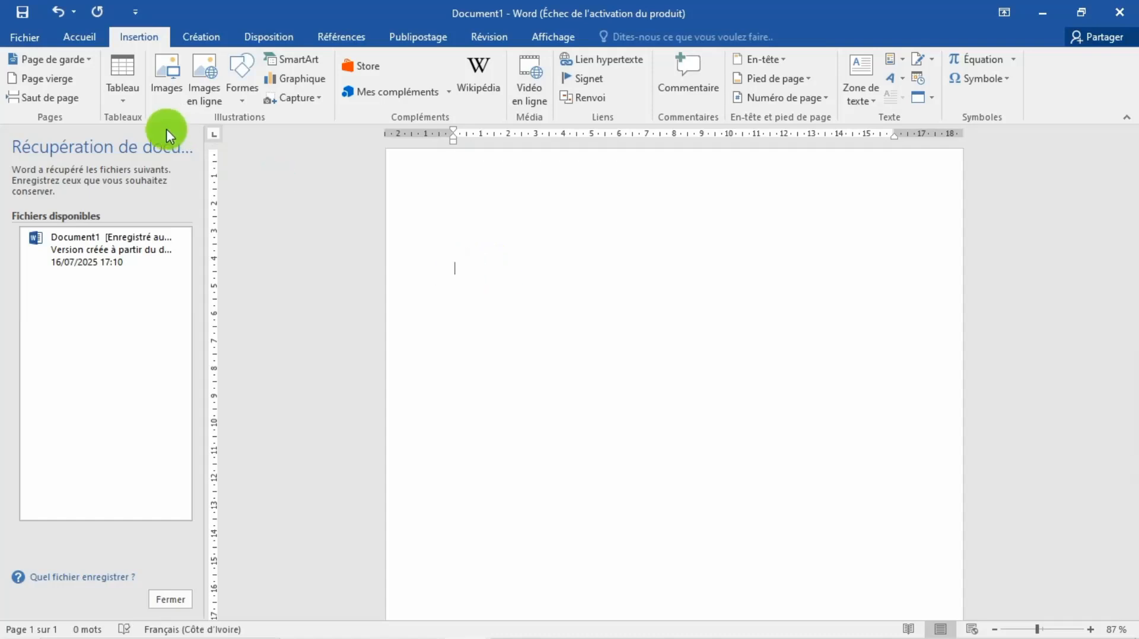
click(122, 99)
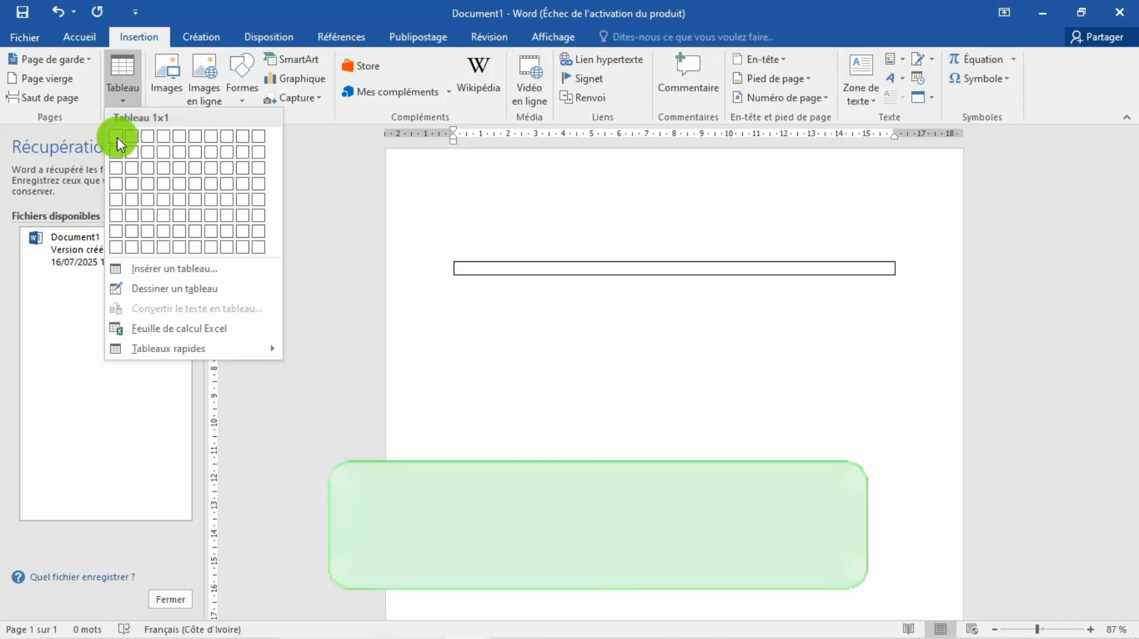
click(129, 87)
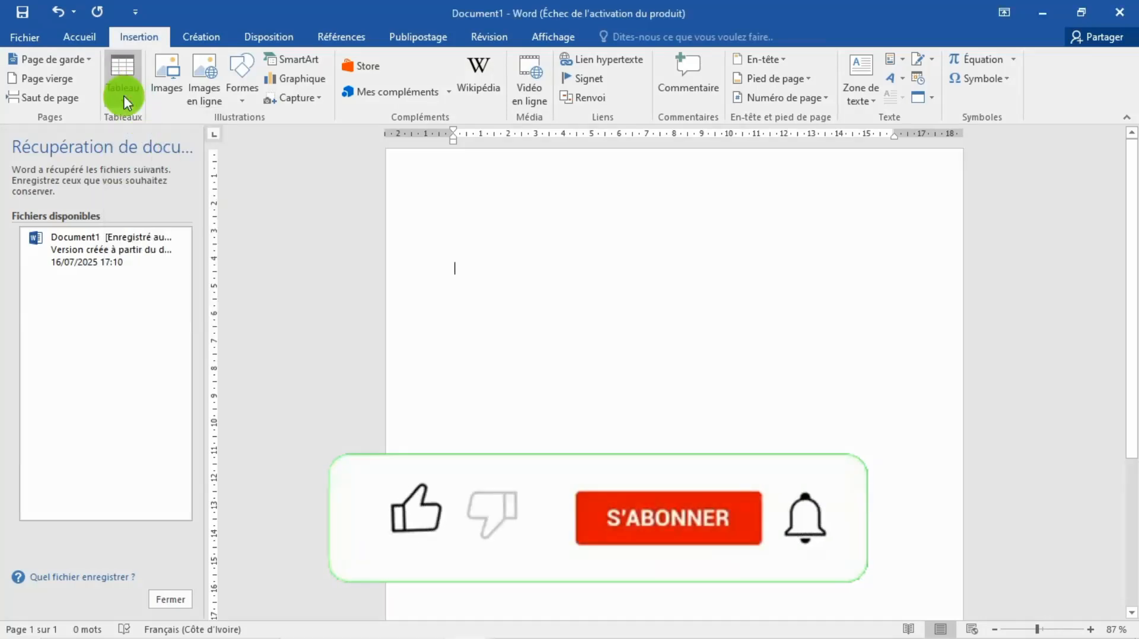
click(123, 99)
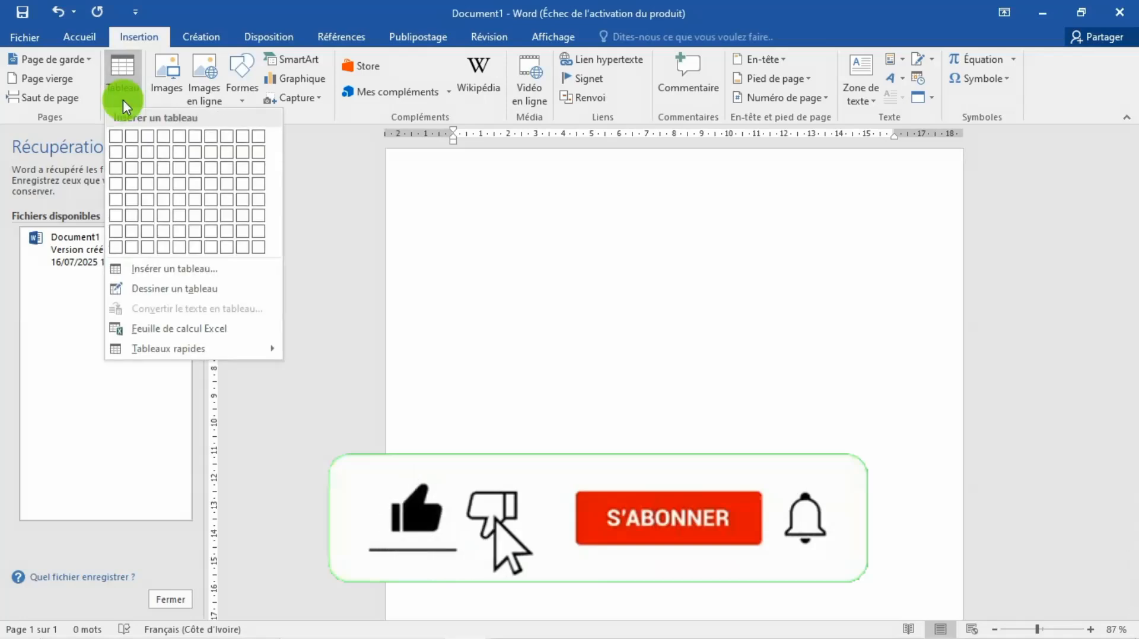
click(182, 186)
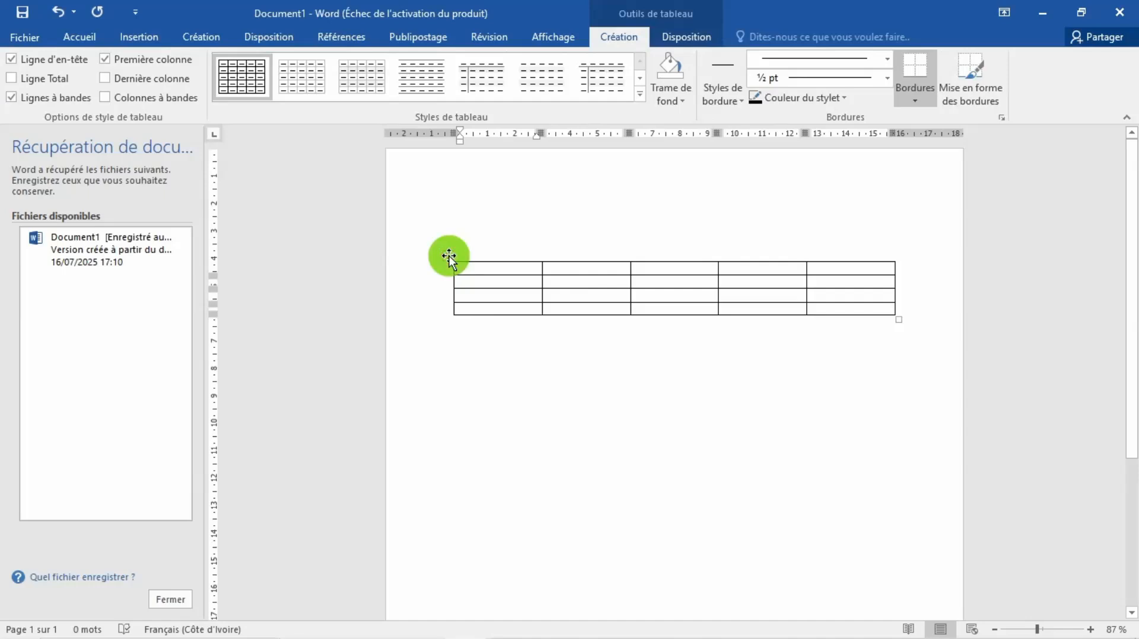
Step: Enlarge the whole table so its cells are about 3.4 cm wide and 2 cm high
mouse_move(449, 257)
mouse_down()
mouse_move(437, 233)
mouse_move(518, 231)
mouse_move(458, 307)
mouse_move(410, 333)
mouse_move(415, 272)
mouse_move(401, 309)
mouse_move(435, 263)
mouse_move(436, 276)
mouse_move(444, 267)
mouse_move(496, 295)
mouse_move(445, 297)
mouse_move(465, 271)
mouse_move(442, 254)
mouse_up()
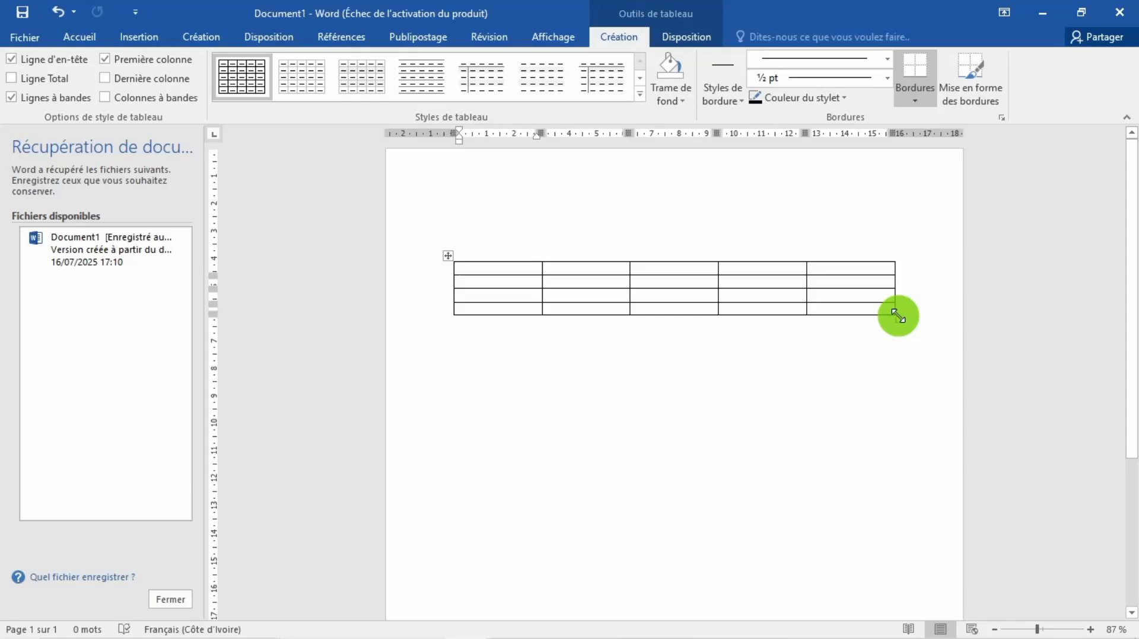
drag(896, 315, 920, 505)
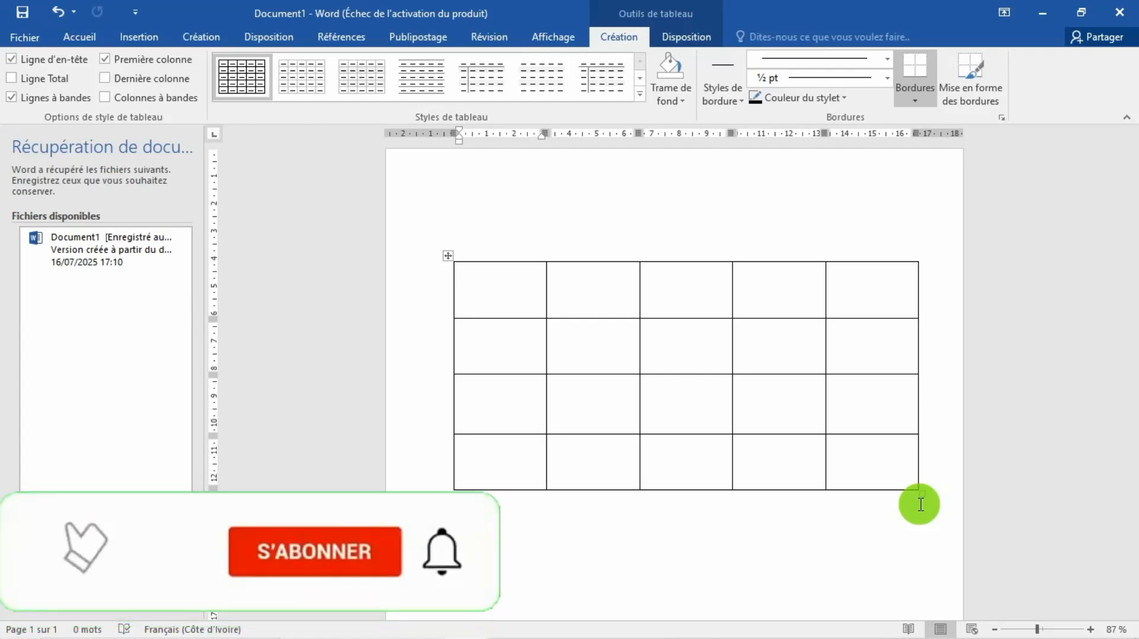
Step: Start inserting a second table below the first one, specifying 3 columns and 4 rows
scroll(798, 464, down, 3)
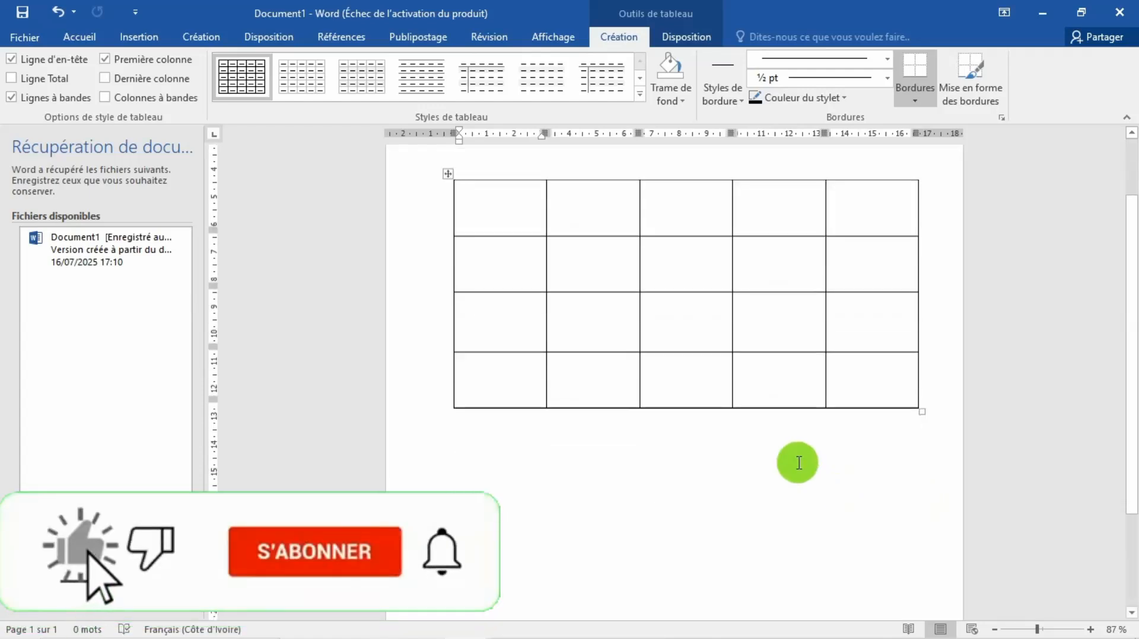
click(651, 474)
double_click(651, 475)
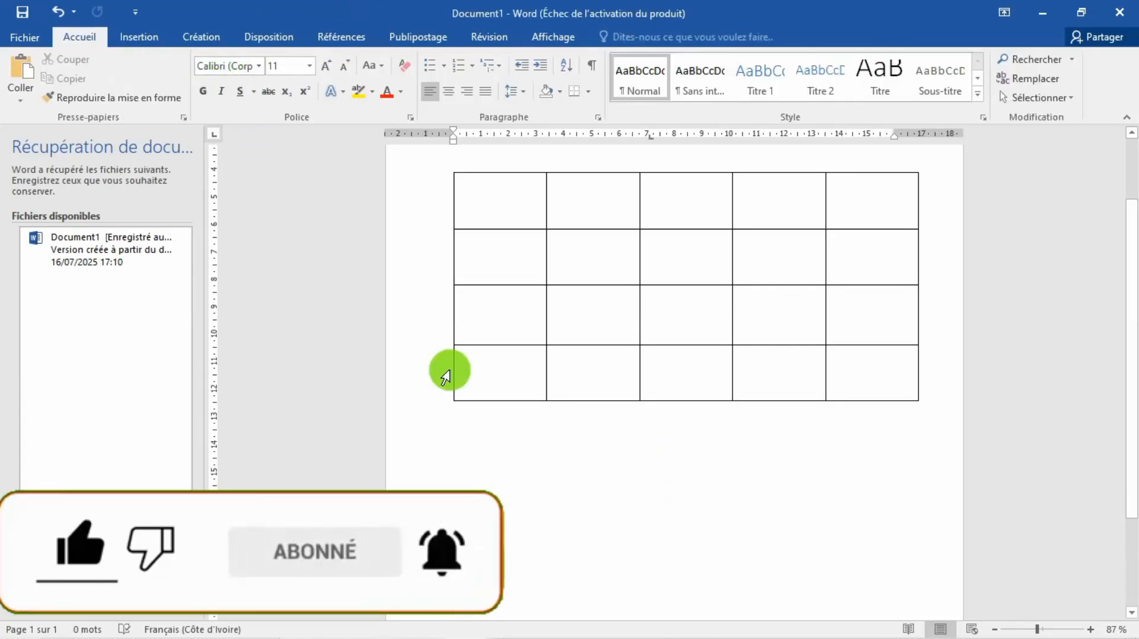
click(129, 39)
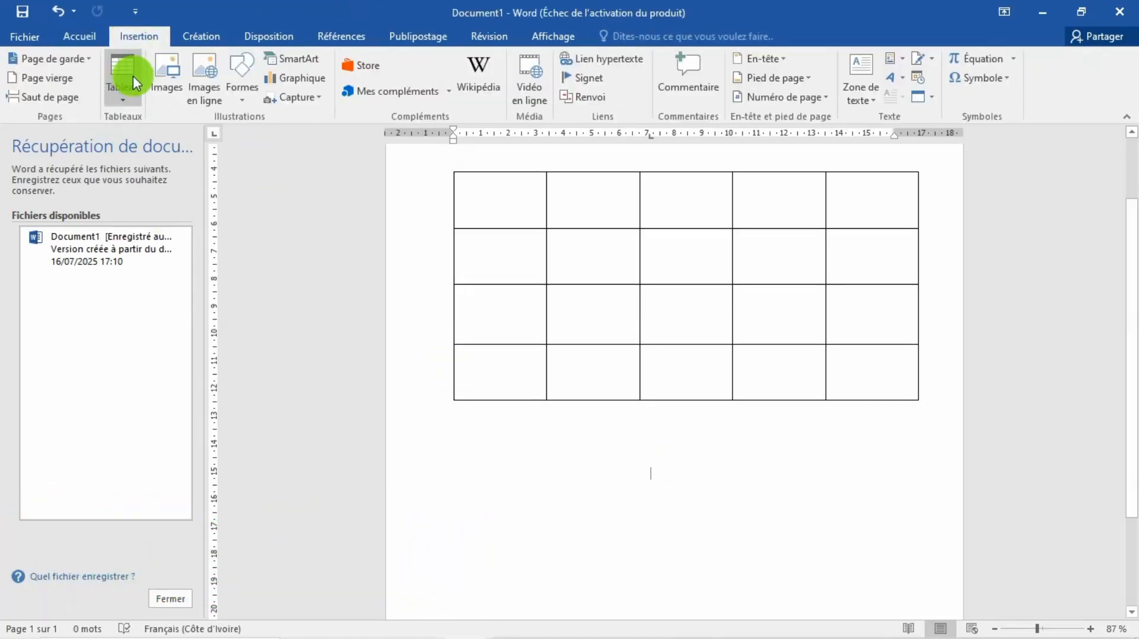
click(123, 94)
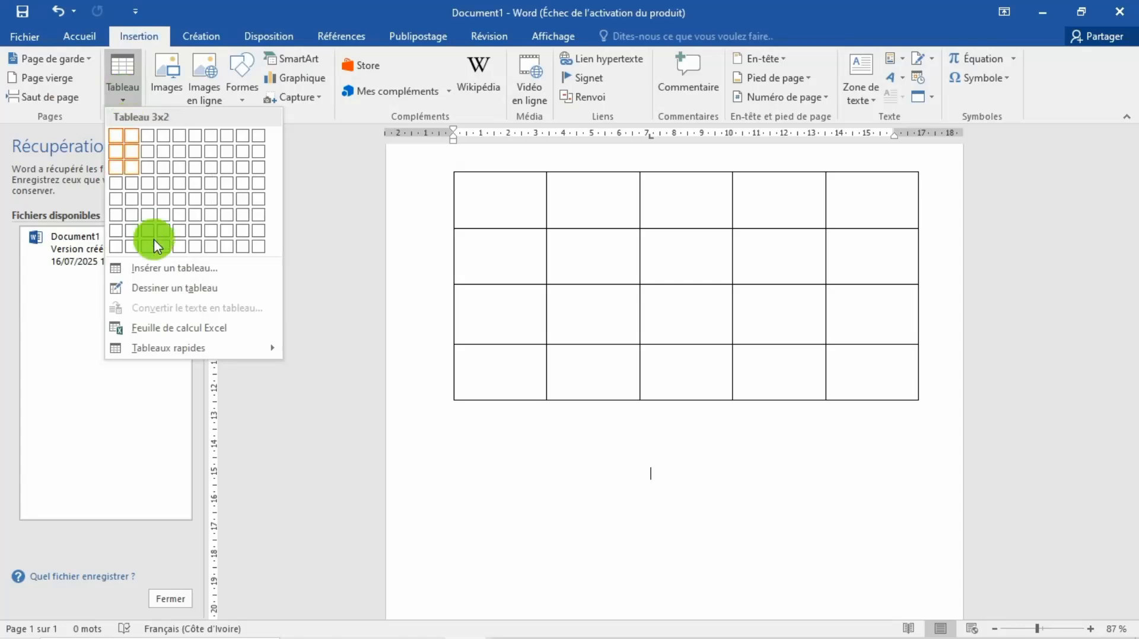
click(169, 272)
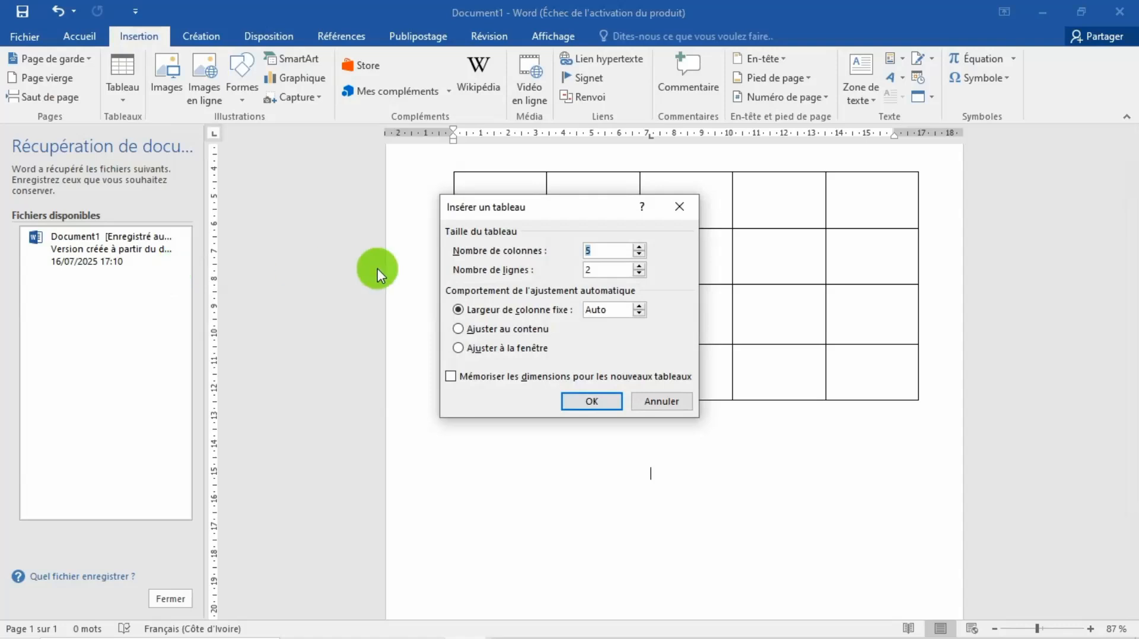
drag(502, 209, 201, 141)
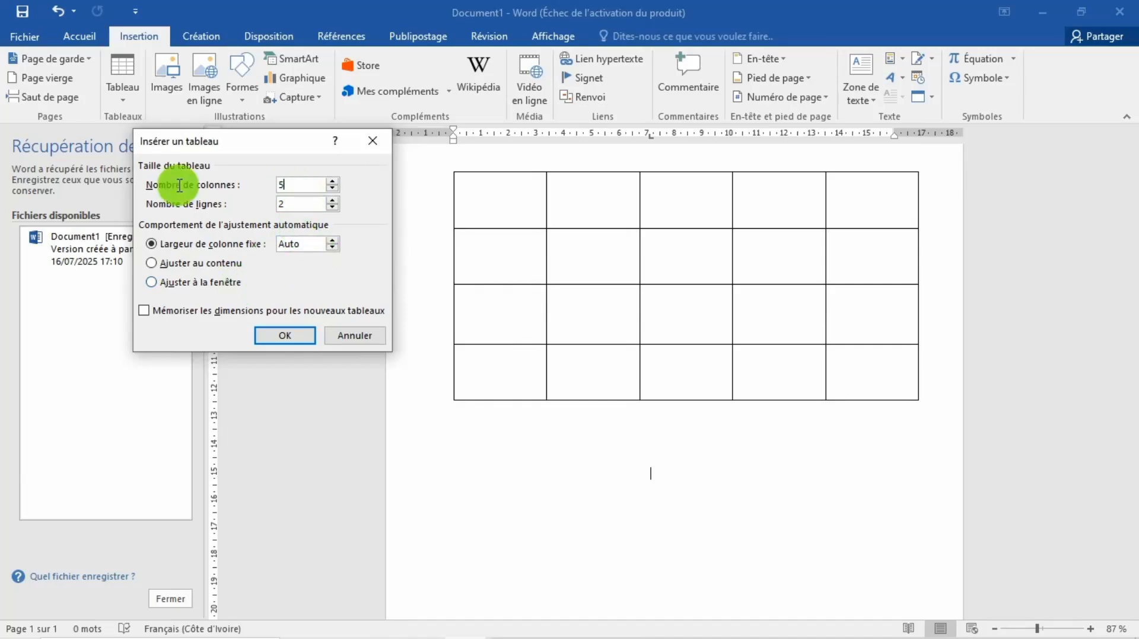
text(3)
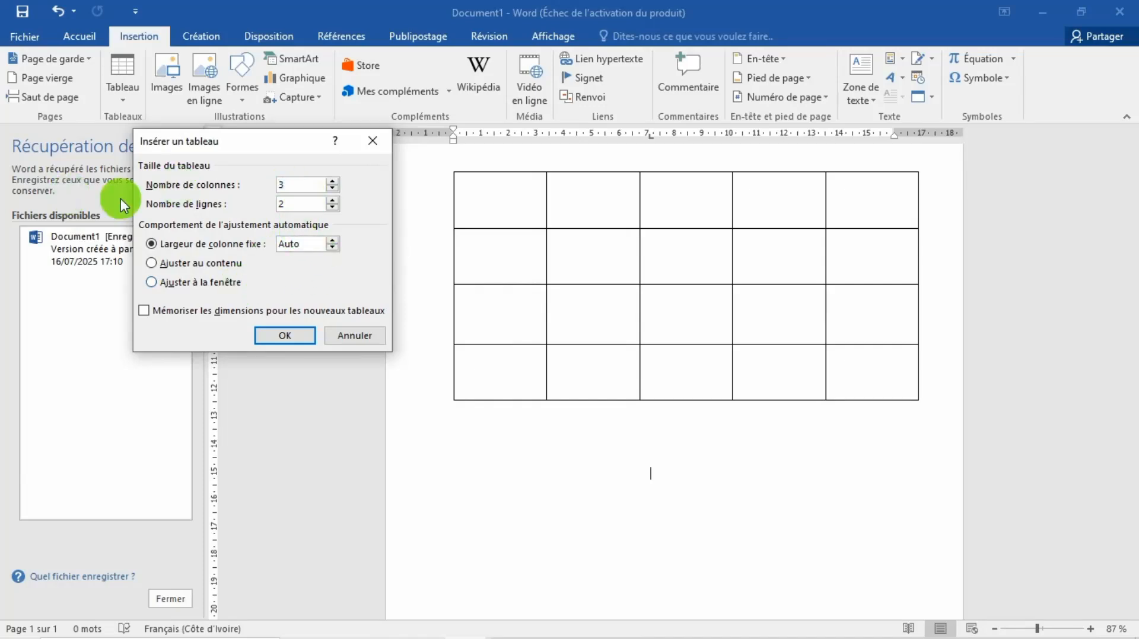
key(Tab)
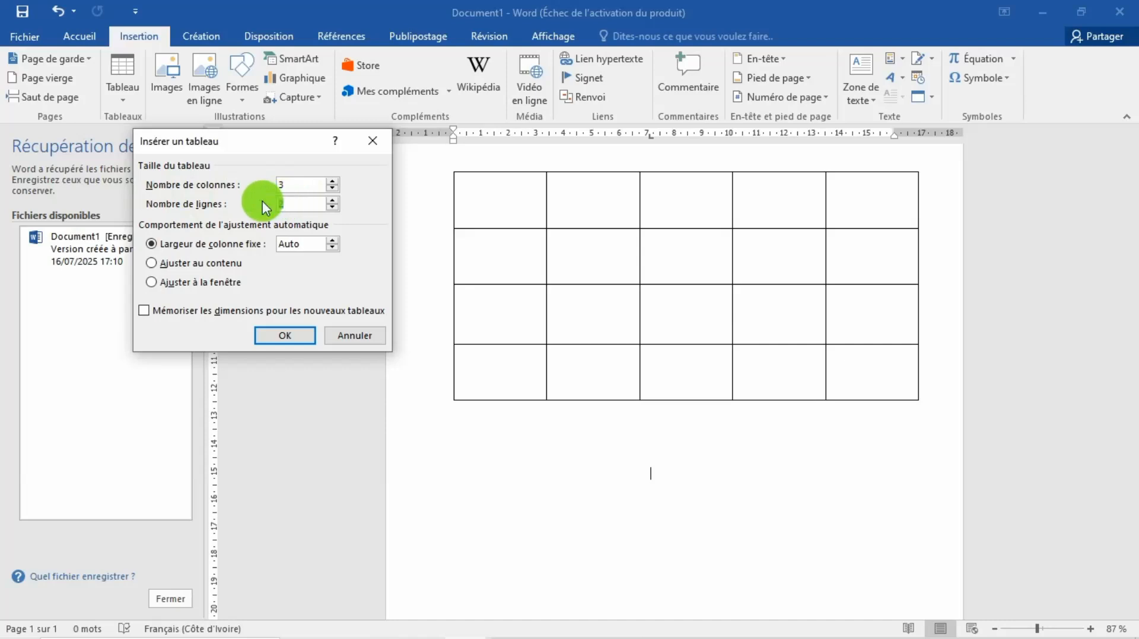
text(4)
Step: Give the new table a fixed column width of about 2.5 cm and create it
click(332, 239)
click(332, 239)
click(332, 239)
click(332, 239)
click(332, 239)
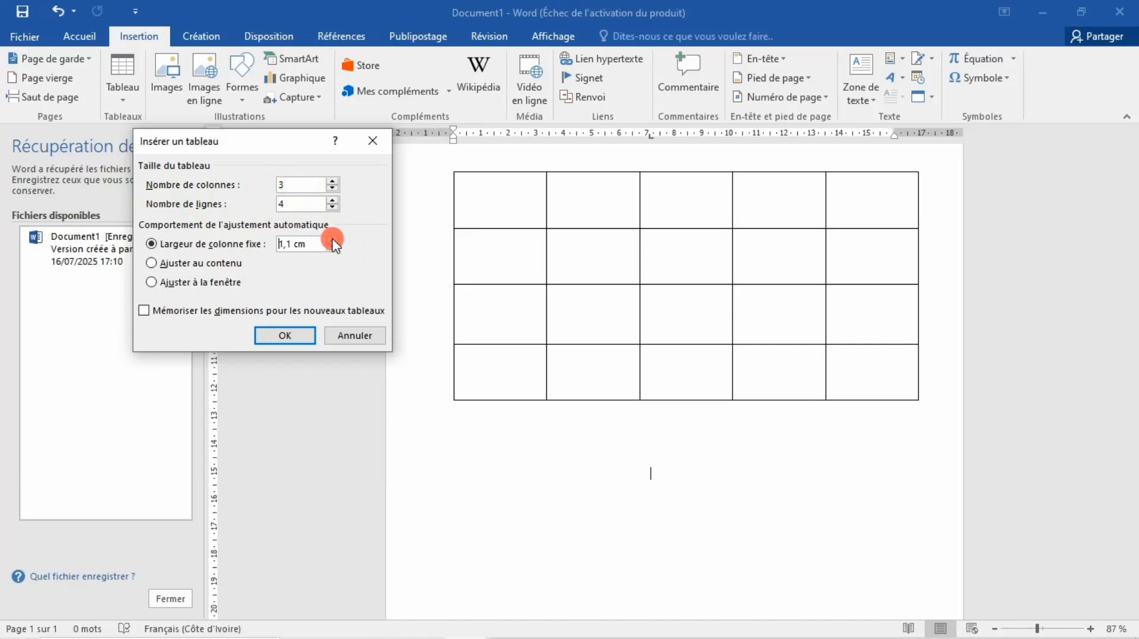
click(332, 239)
click(332, 239)
click(332, 239)
click(333, 239)
click(332, 239)
click(332, 239)
click(332, 239)
click(299, 335)
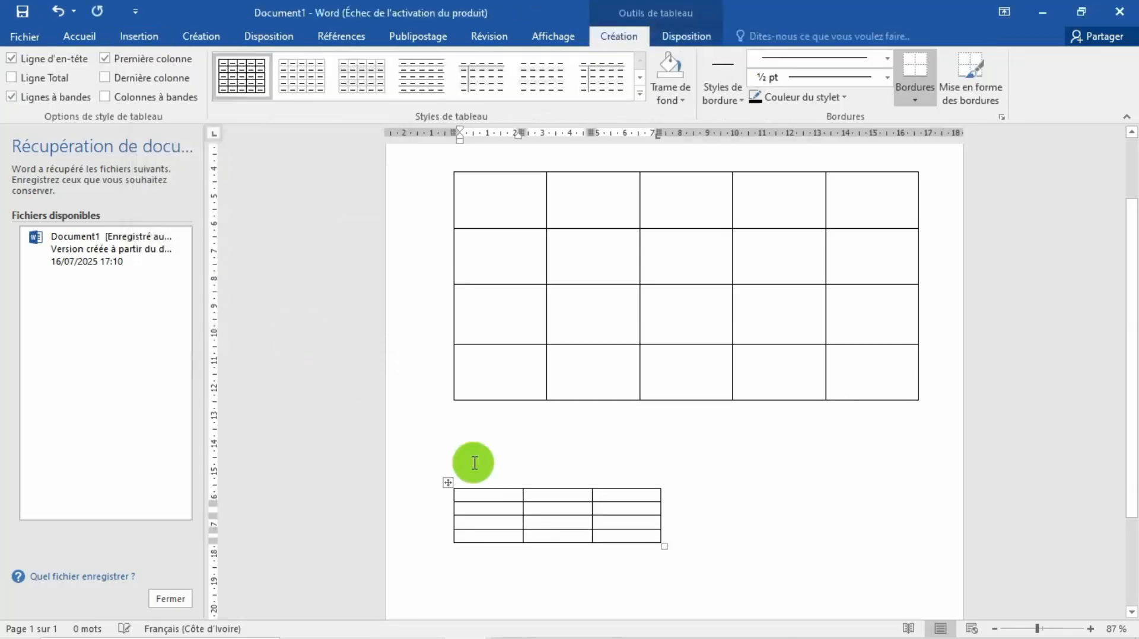
Step: Enlarge the second table to about 14 cm wide, with taller rows
drag(664, 545, 840, 583)
drag(1133, 383, 1133, 448)
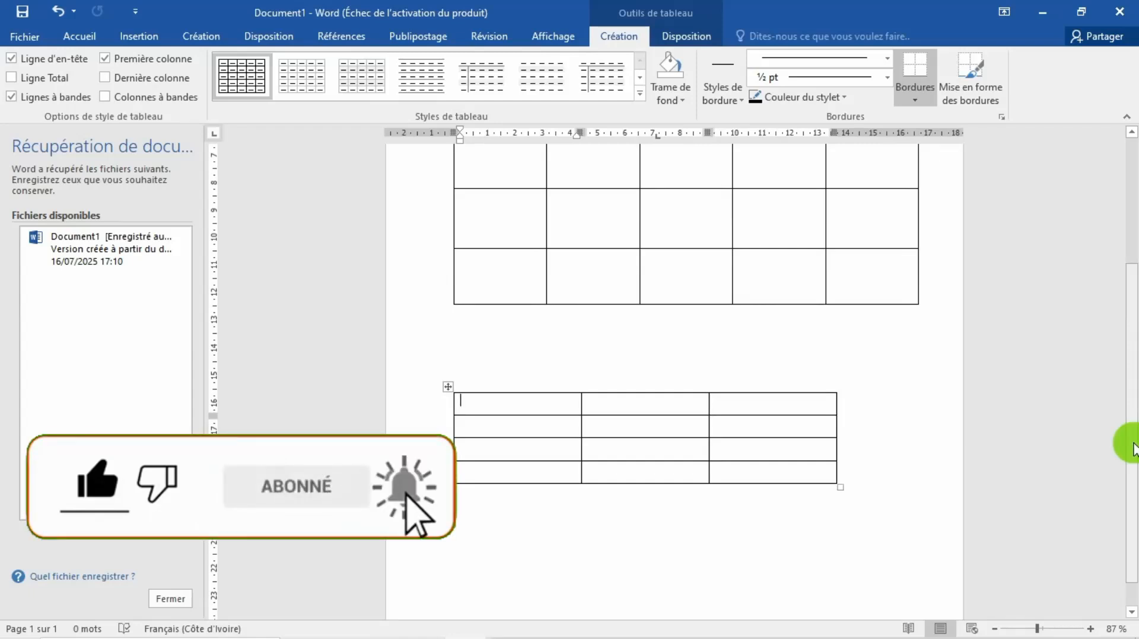
Step: Erase the inner borders between the first two columns and first two rows of the upper table to form one large cell
scroll(857, 394, up, 4)
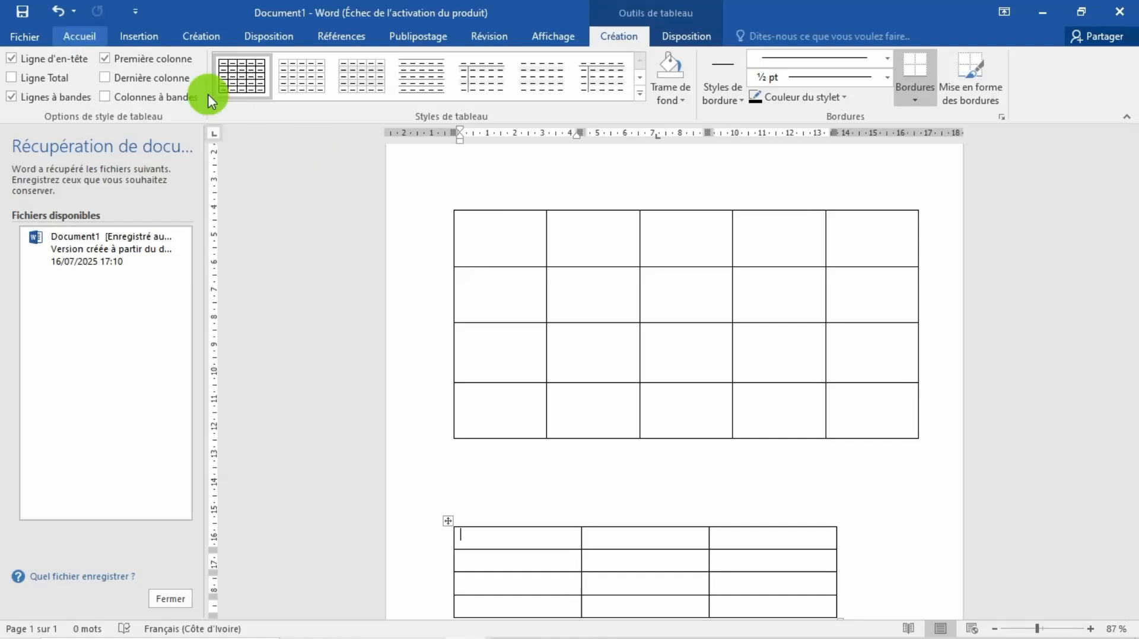
click(548, 247)
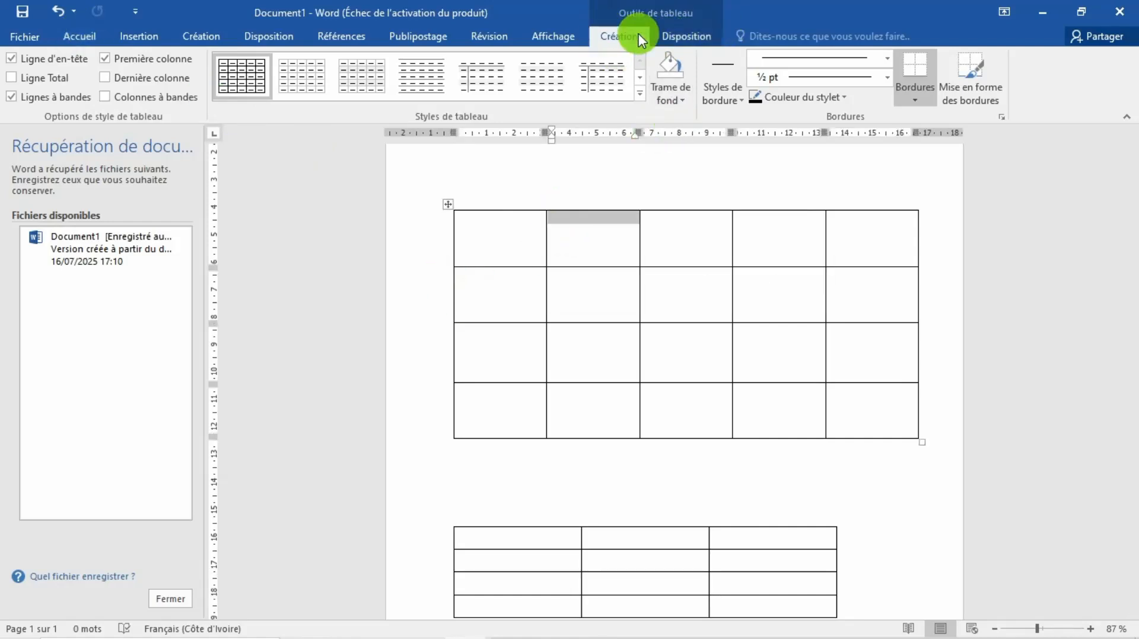
click(614, 38)
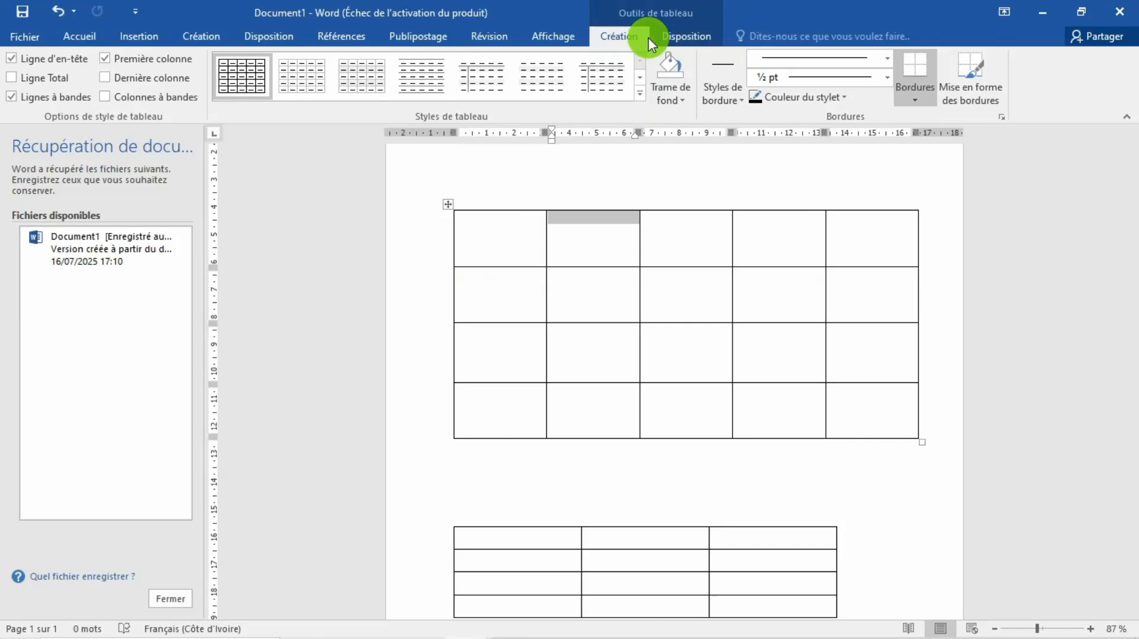
click(682, 37)
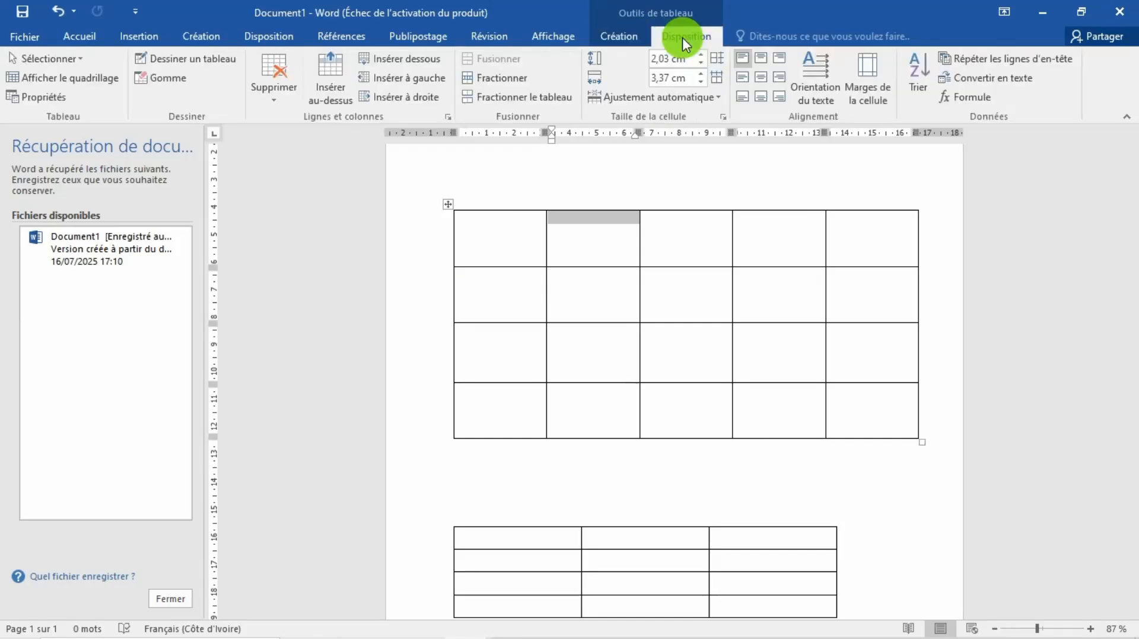
click(180, 78)
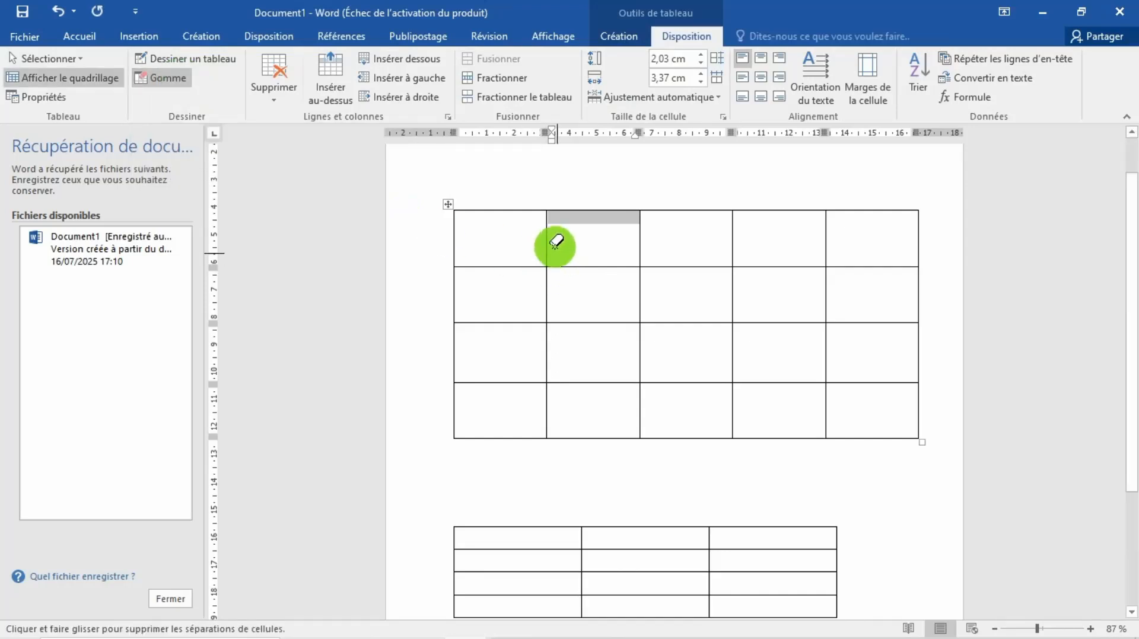
click(551, 223)
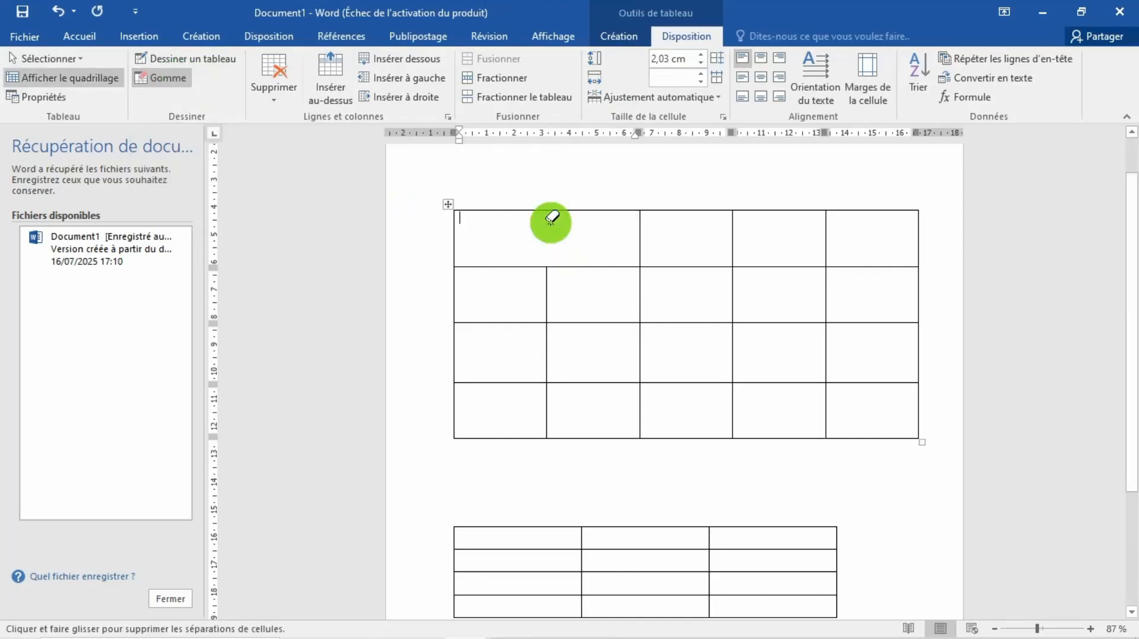
click(547, 285)
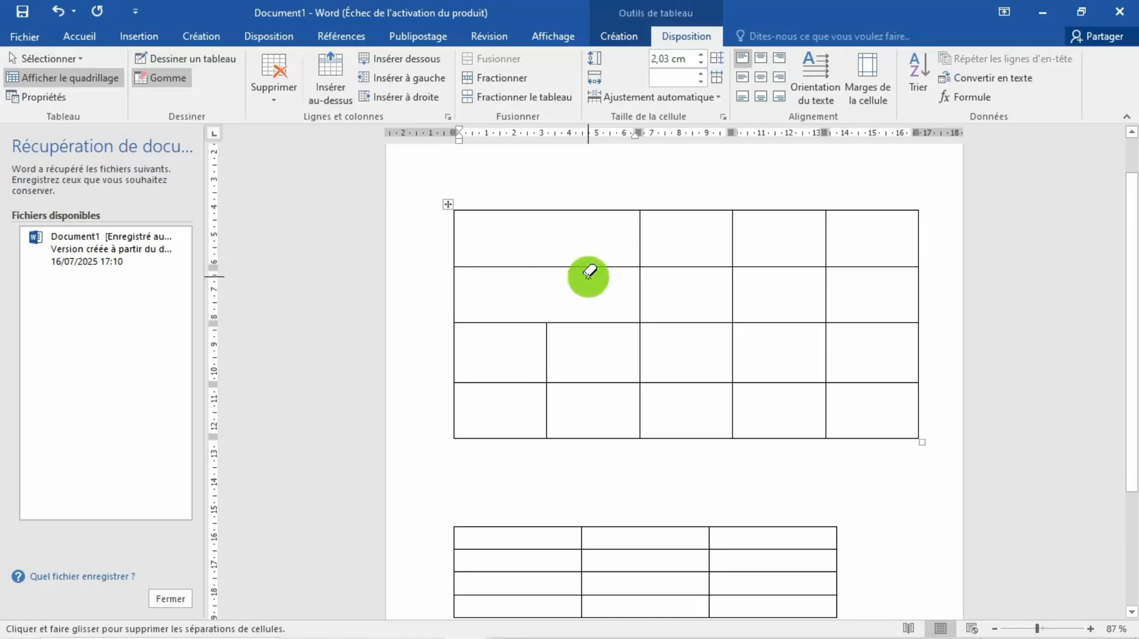
click(547, 266)
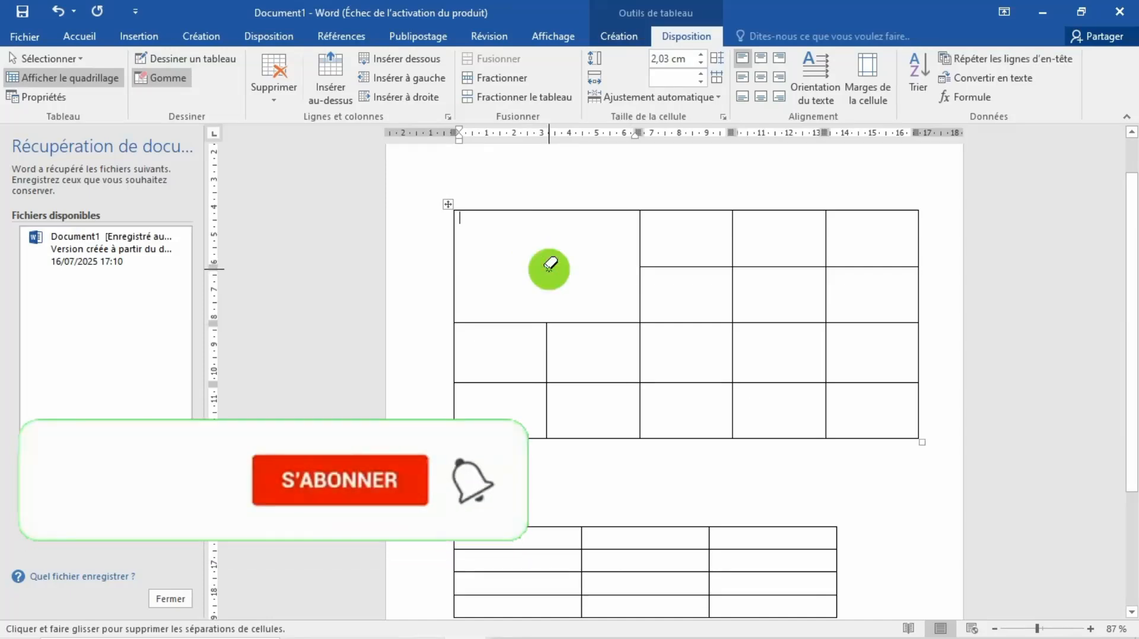
Step: Erase the borders between column four's upper two cells, column three's lower two cells, and the first two cells of row three
click(806, 267)
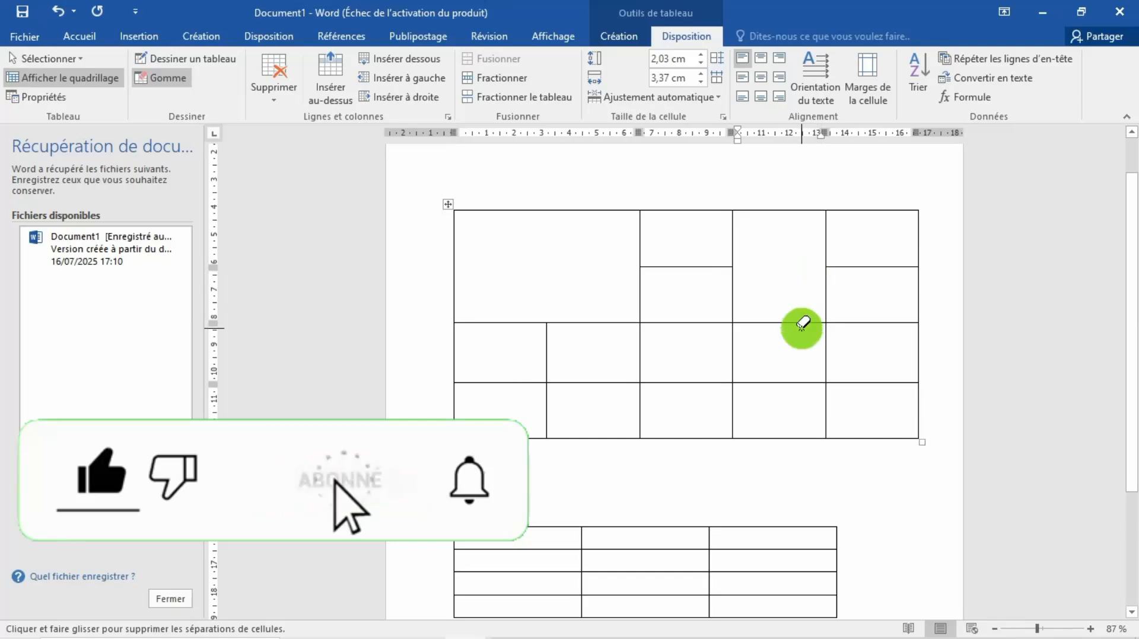
click(690, 383)
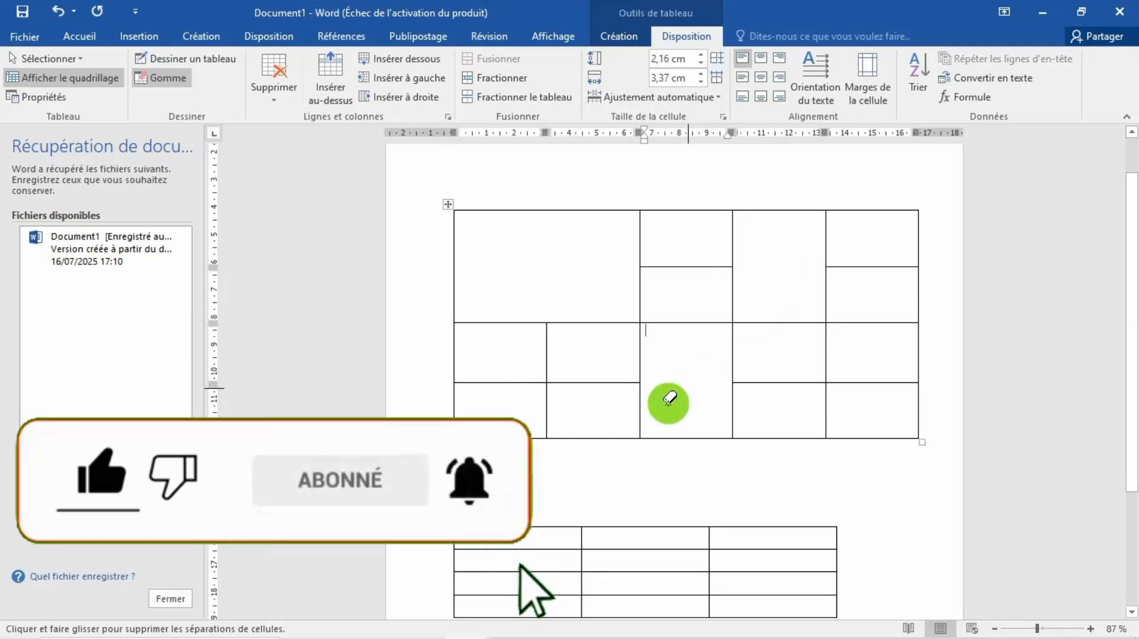
click(547, 358)
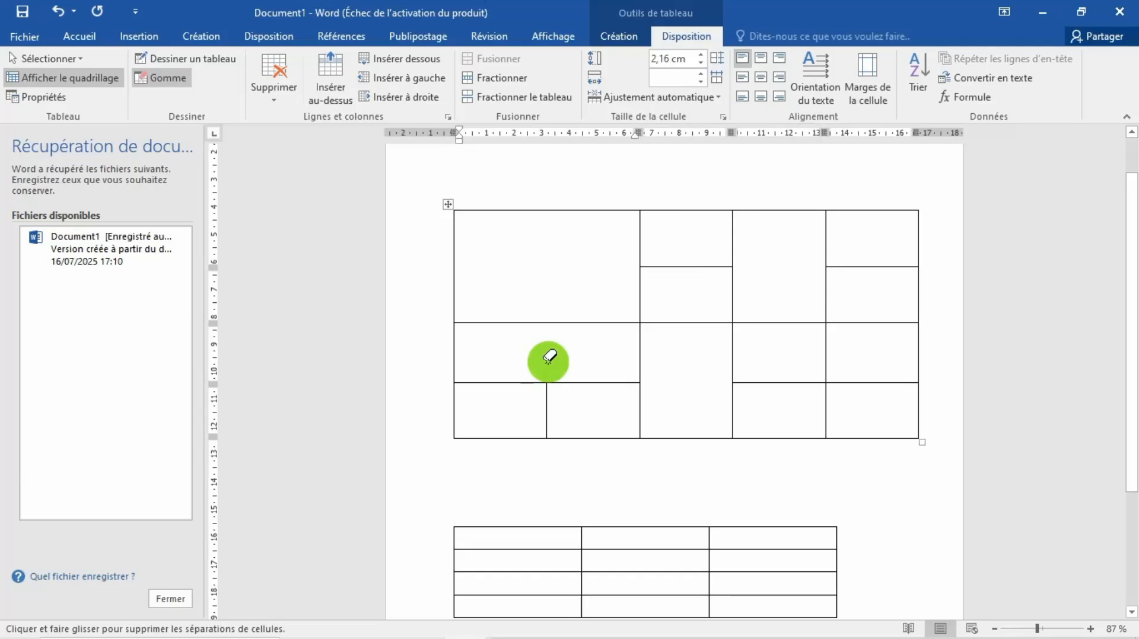
key(Escape)
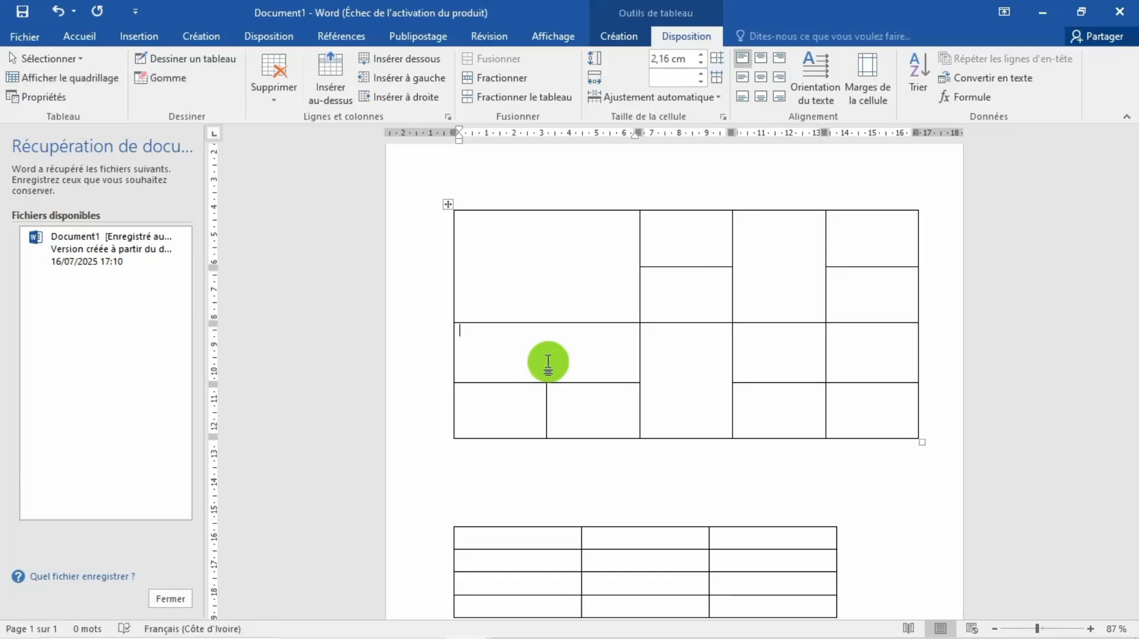
Step: Draw a horizontal line across the large merged cell, two vertical dividers beneath it, and a vertical line down column three from row two
click(169, 59)
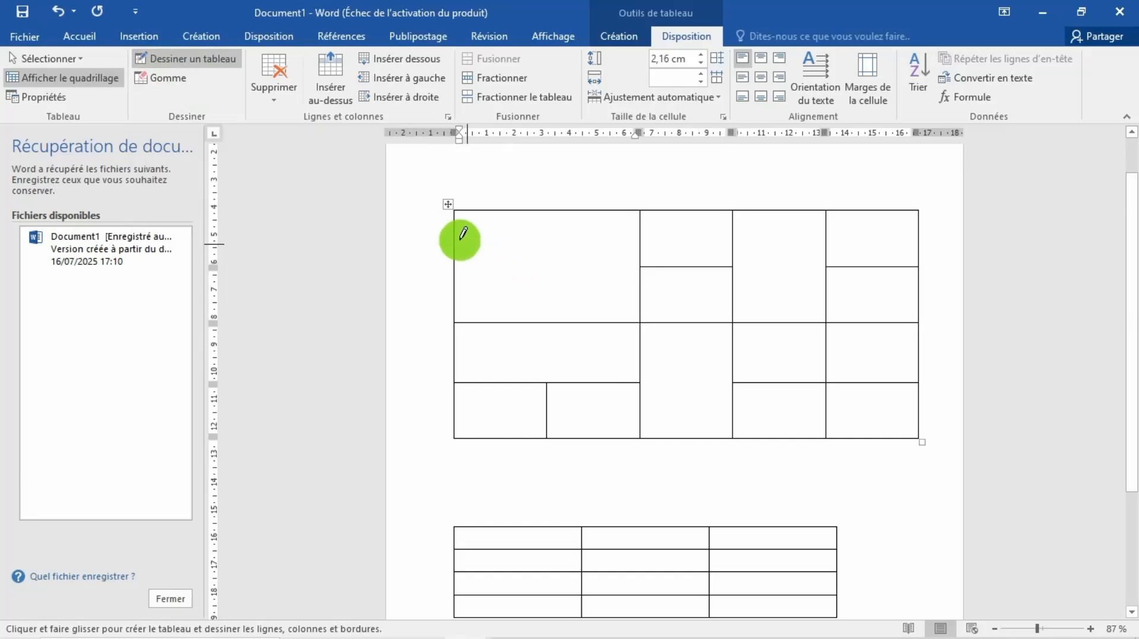
mouse_move(454, 256)
mouse_down()
mouse_move(572, 260)
mouse_move(515, 313)
mouse_up()
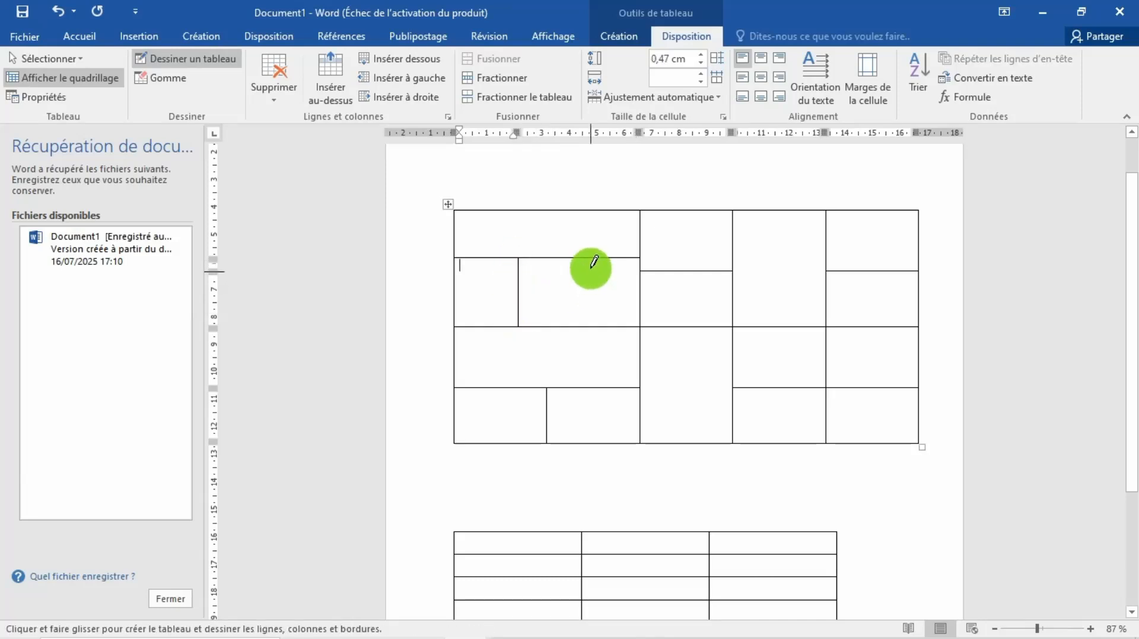
drag(589, 259, 588, 313)
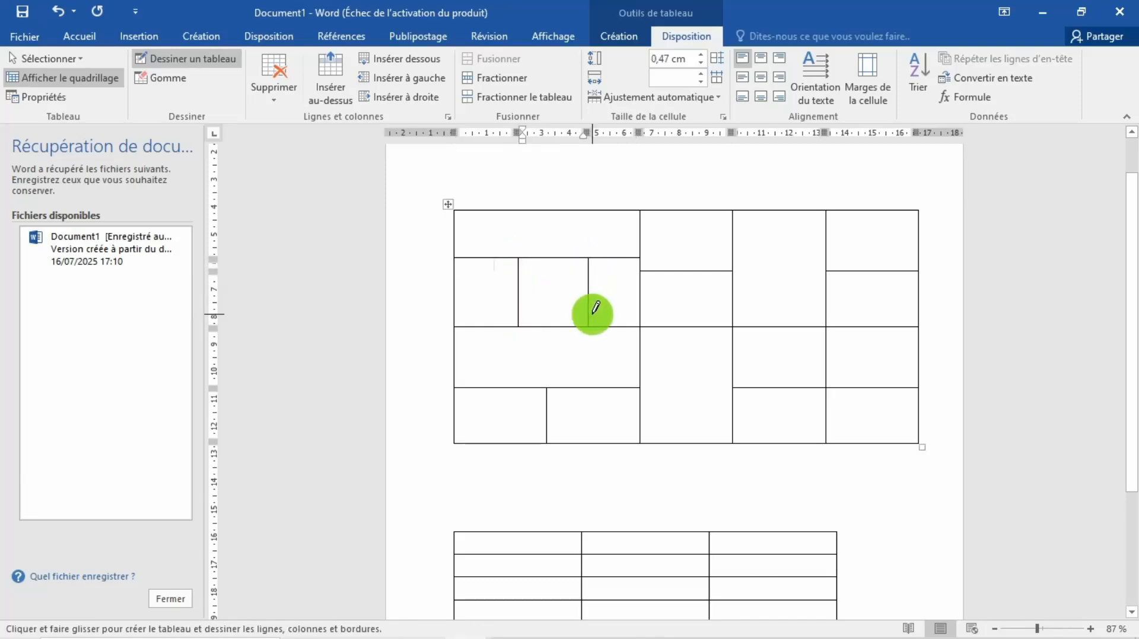
drag(676, 271, 675, 354)
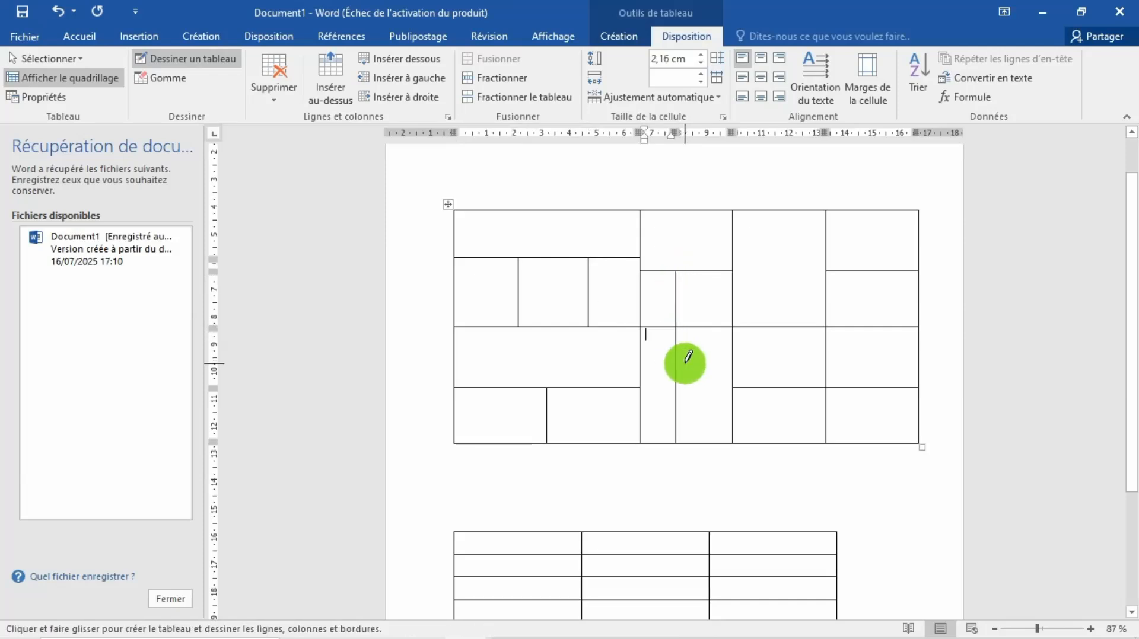
Step: Undo the vertical line down column three and draw two horizontal lines across that column's lower merged cell
key(ctrl+z)
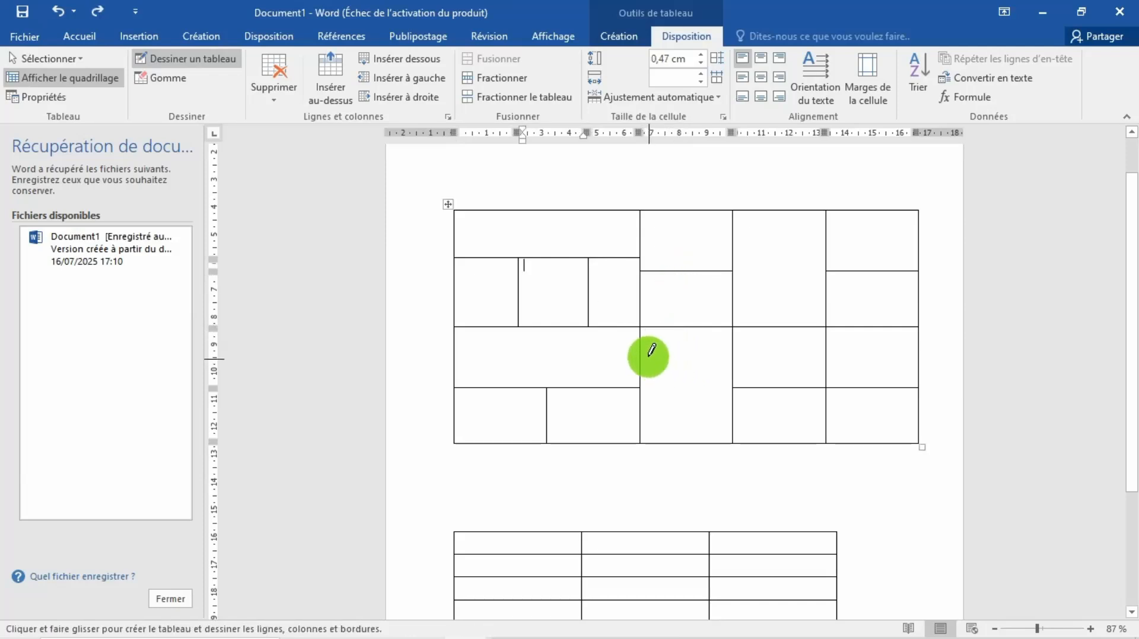
drag(642, 344, 721, 348)
drag(641, 362, 713, 356)
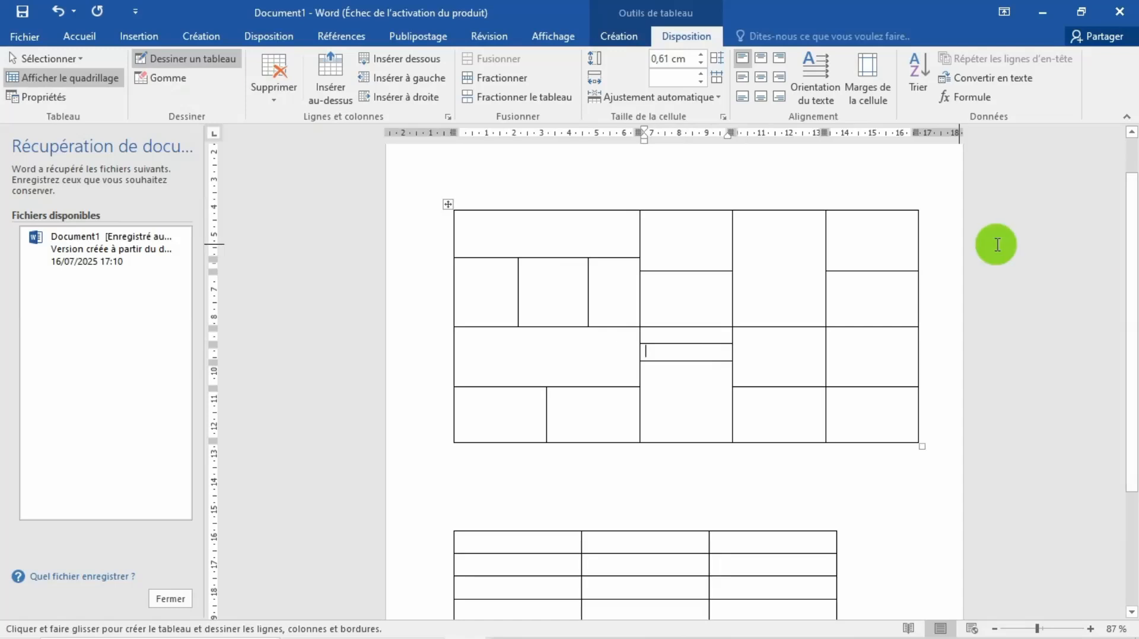
key(Escape)
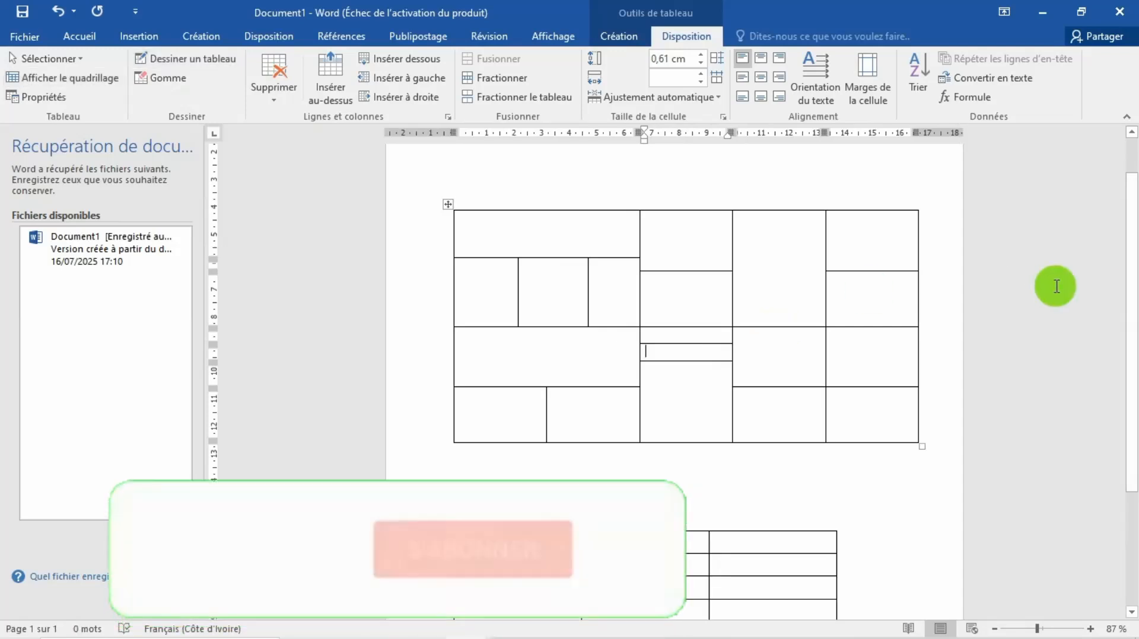
Step: Merge the first two cells of the first column in the lower table
drag(1129, 270, 1130, 383)
click(562, 398)
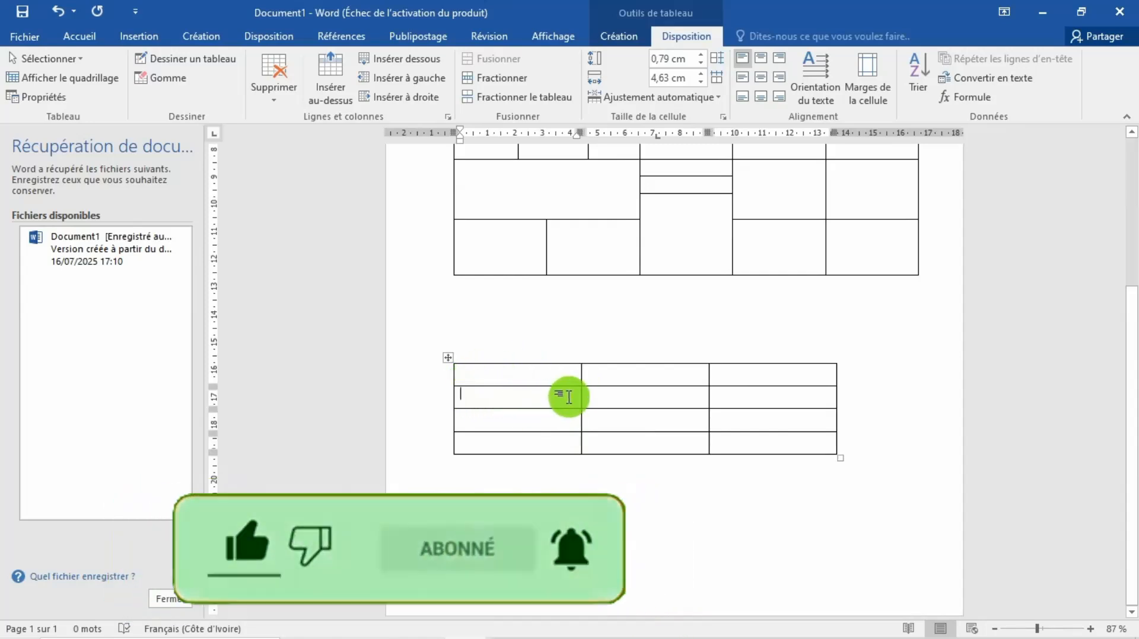
drag(564, 398, 560, 381)
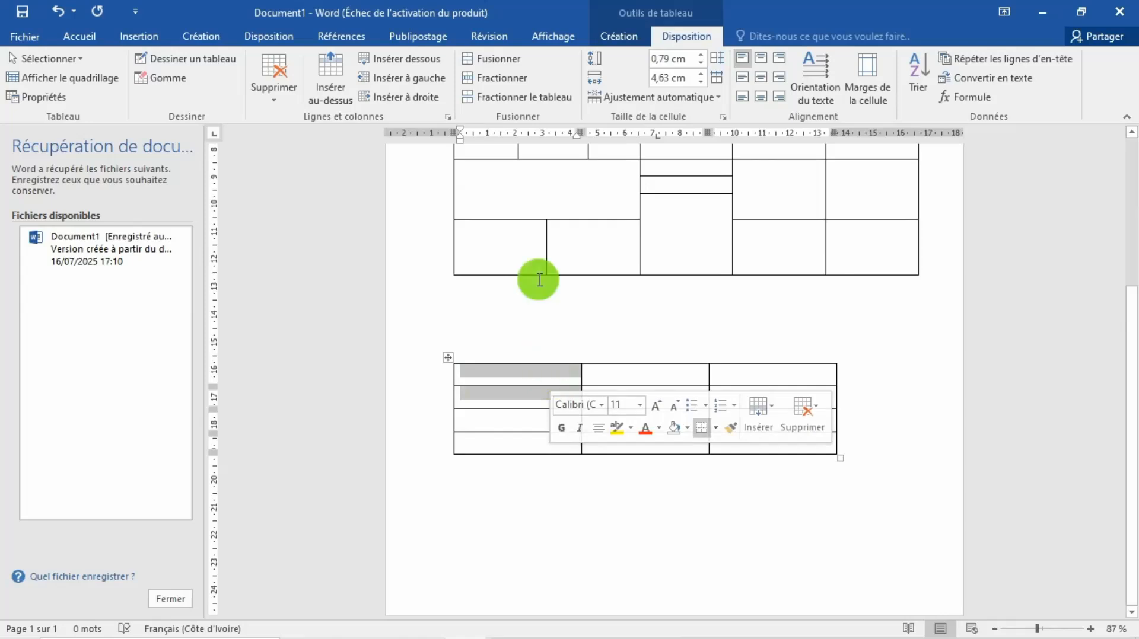
click(486, 60)
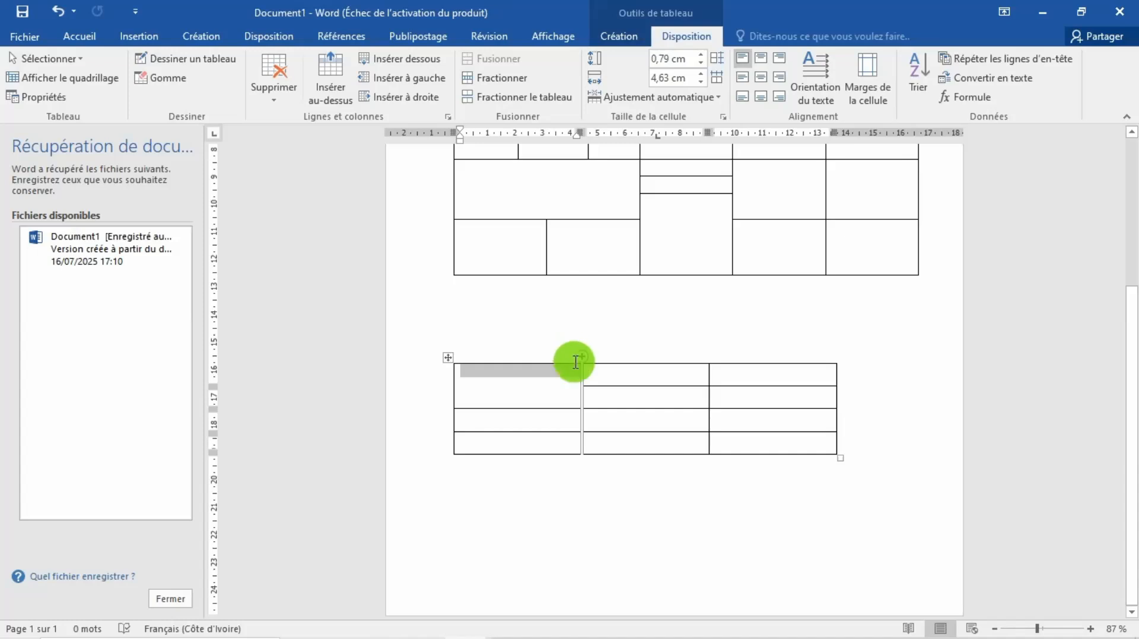
Step: Split the top cell of the lower table's second column into 1 column and 3 rows
click(614, 377)
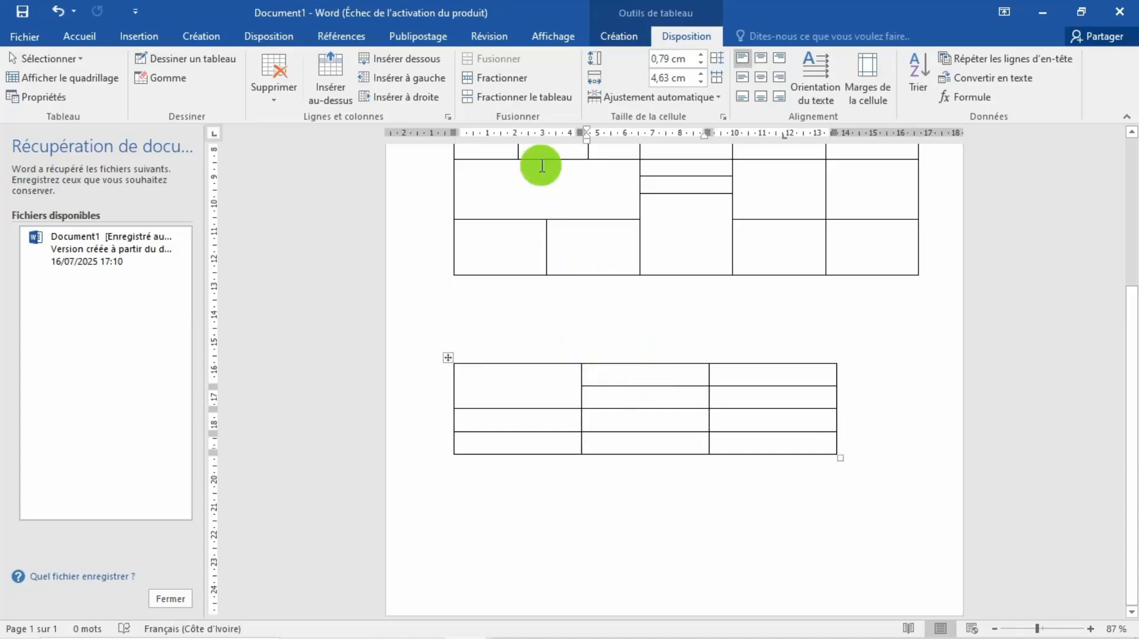
click(485, 78)
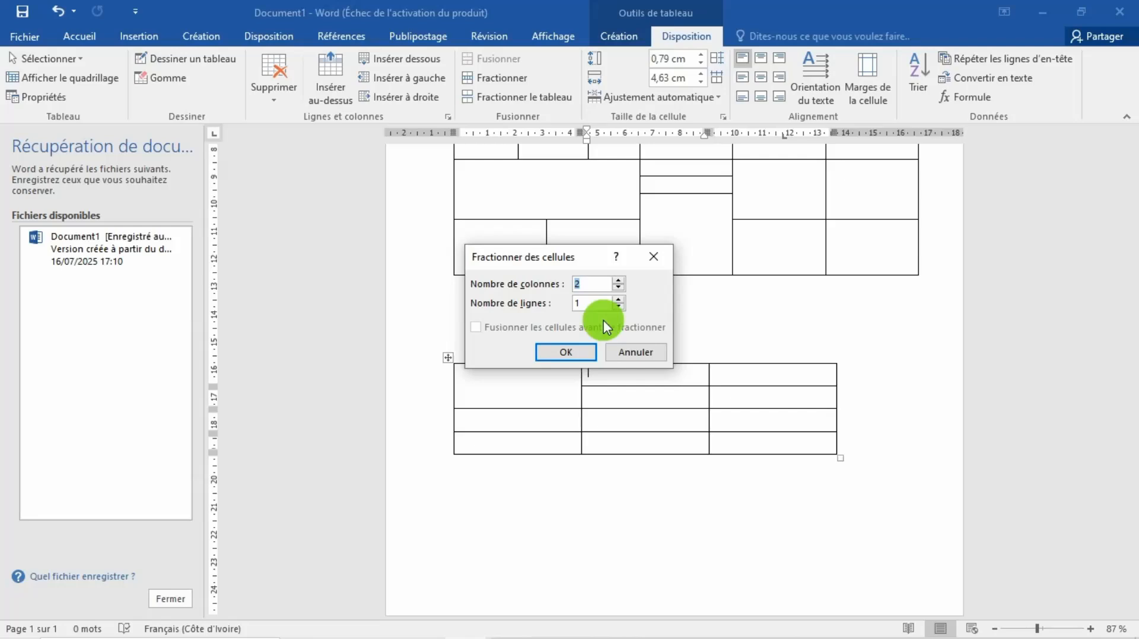
click(618, 288)
click(618, 299)
click(618, 299)
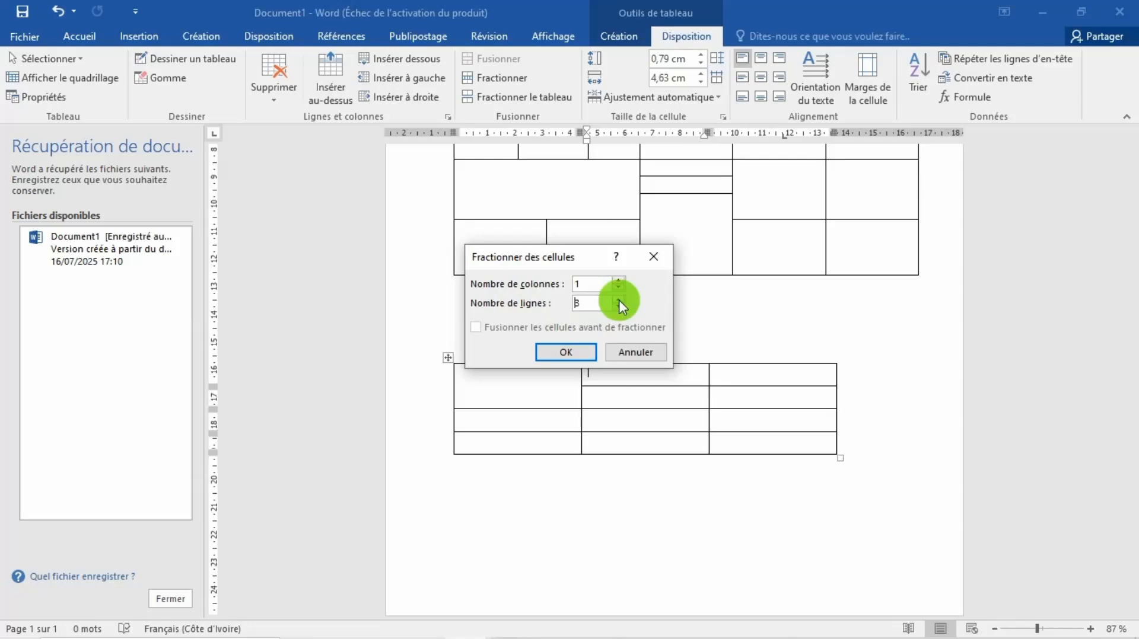
click(573, 351)
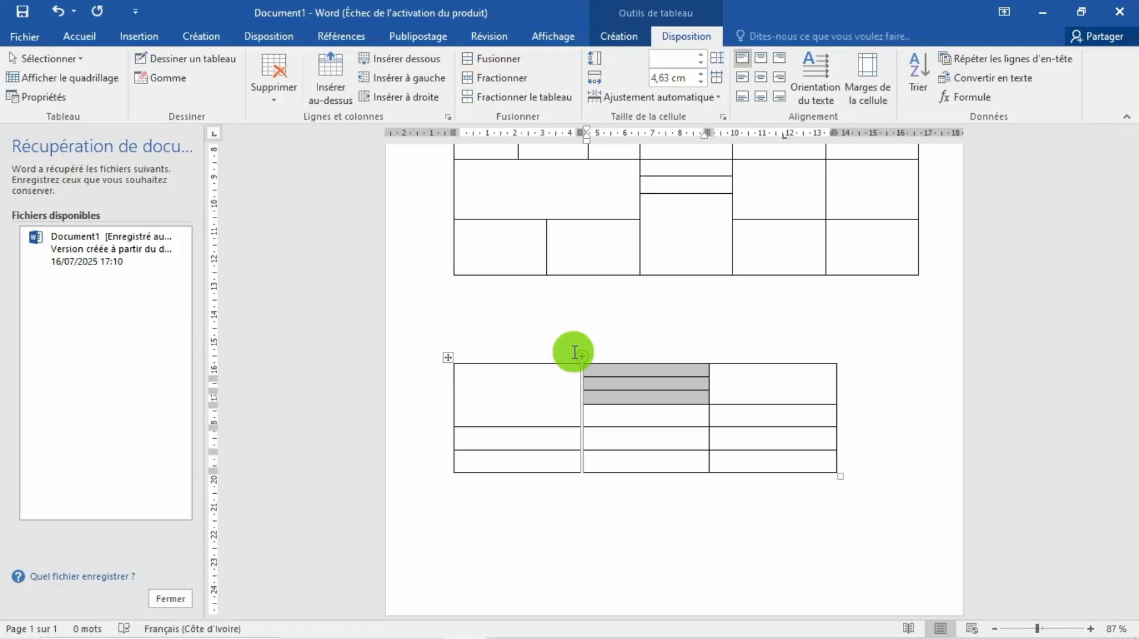
Step: Split the upper table into two tables between its second and third rows
scroll(574, 352, up, 5)
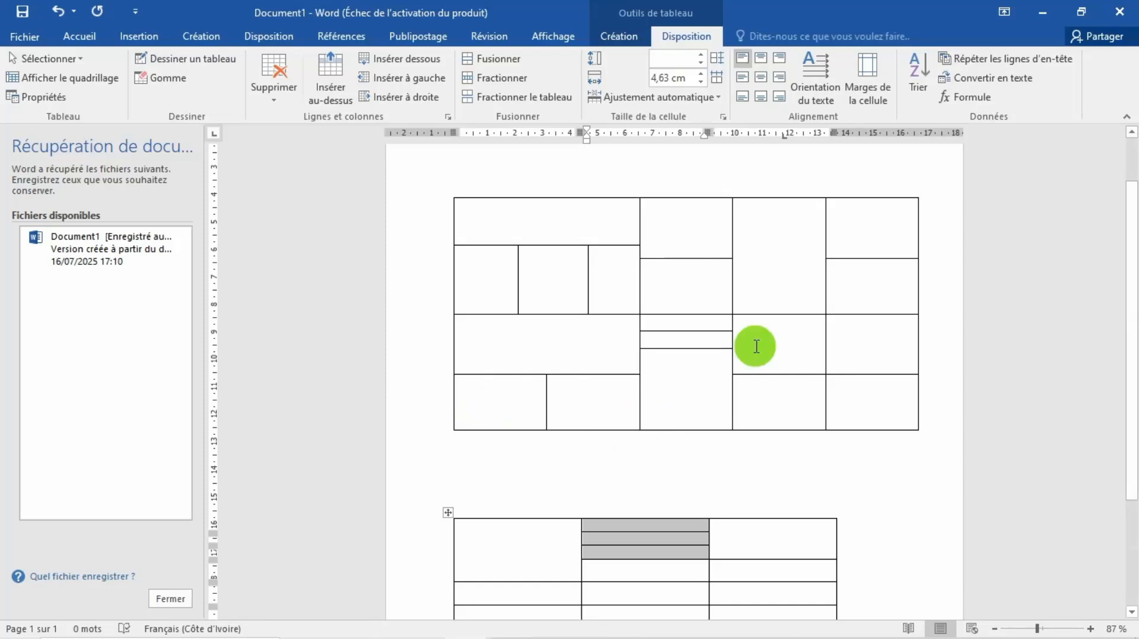
click(506, 220)
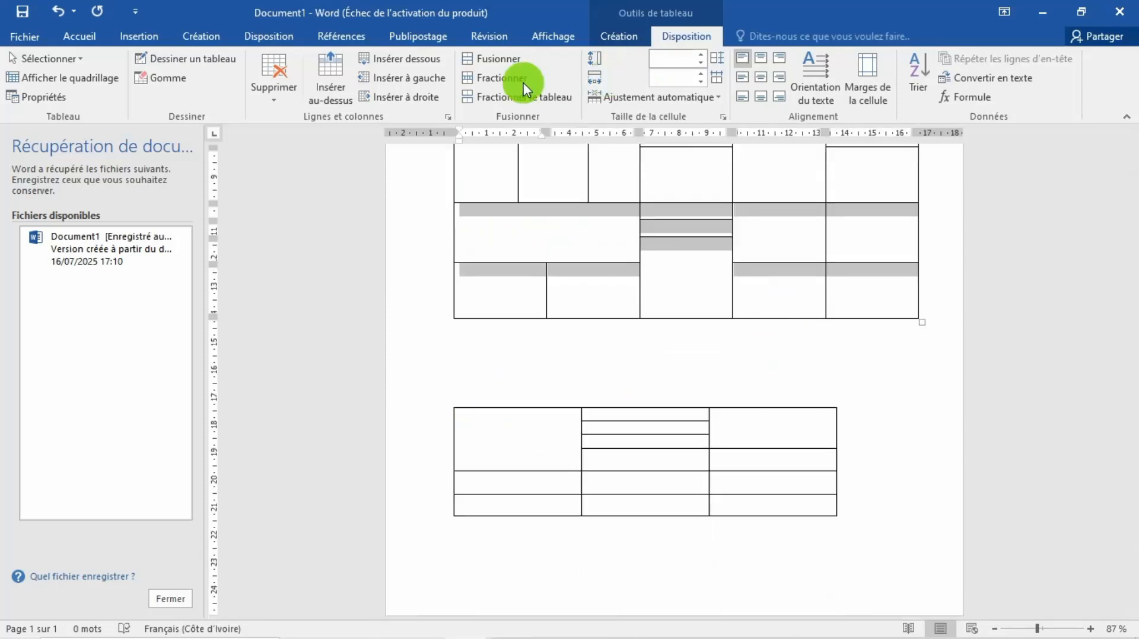
click(504, 97)
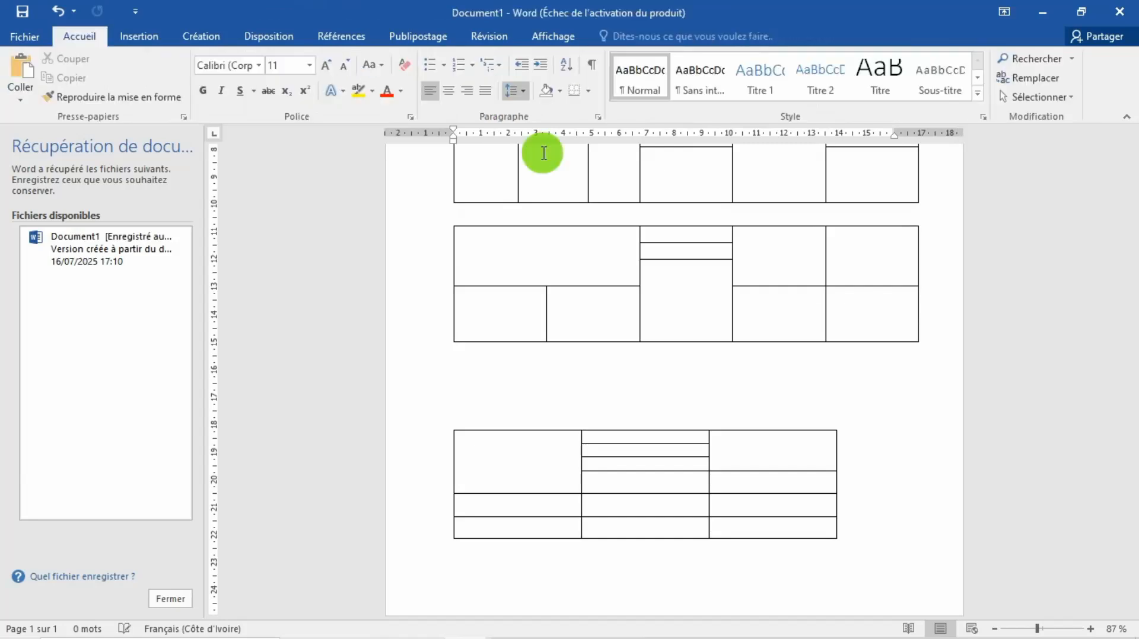
Step: Move the detached lower half of the split table above its other half, near the start of the page
drag(1133, 351, 1131, 316)
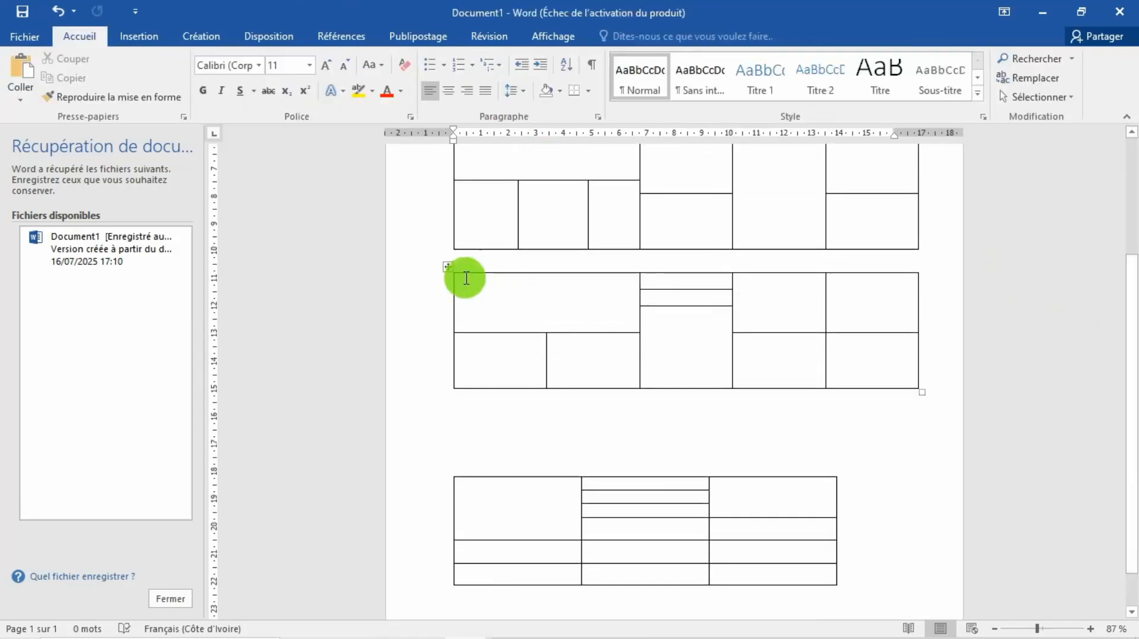
drag(449, 266, 445, 308)
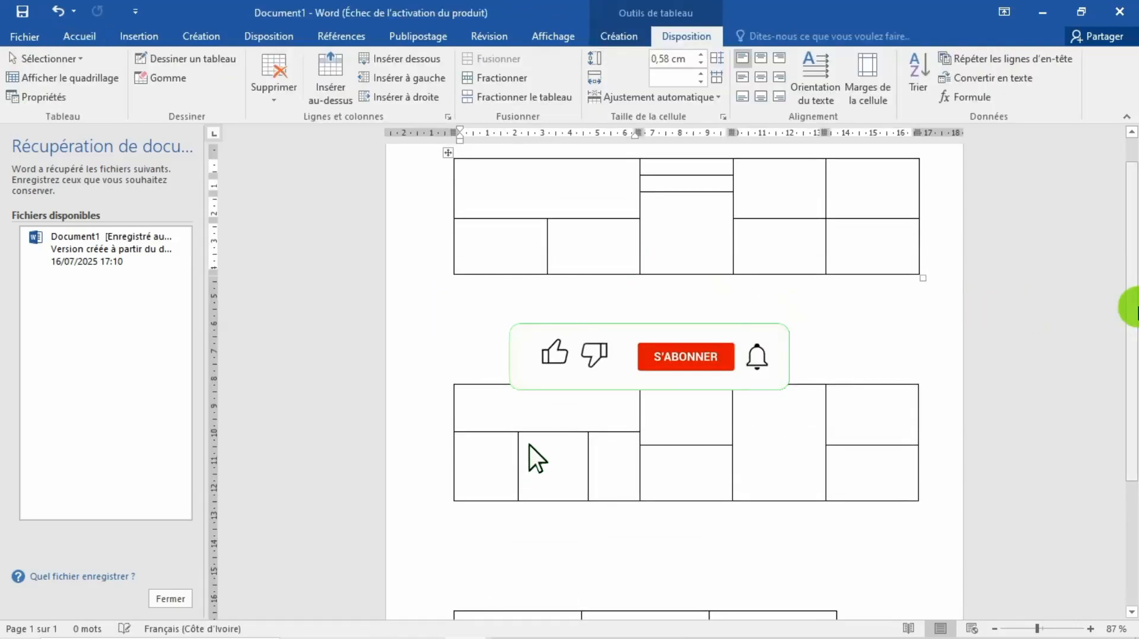
drag(1134, 309, 1134, 281)
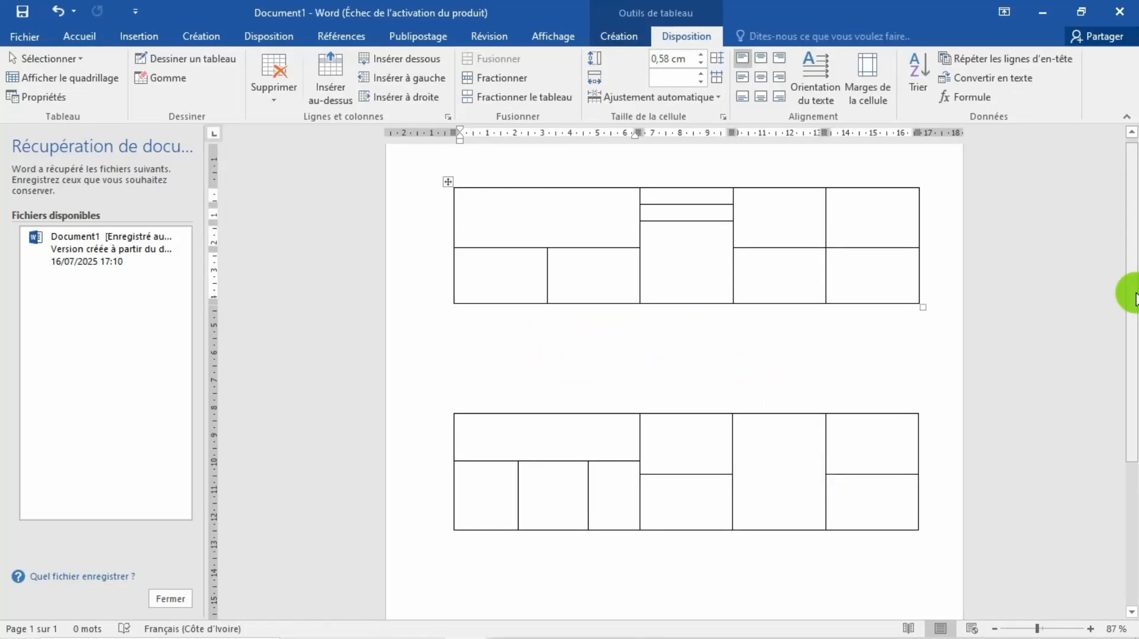
Step: Move the three-column table up, closer to the table above it
drag(1127, 315, 1129, 465)
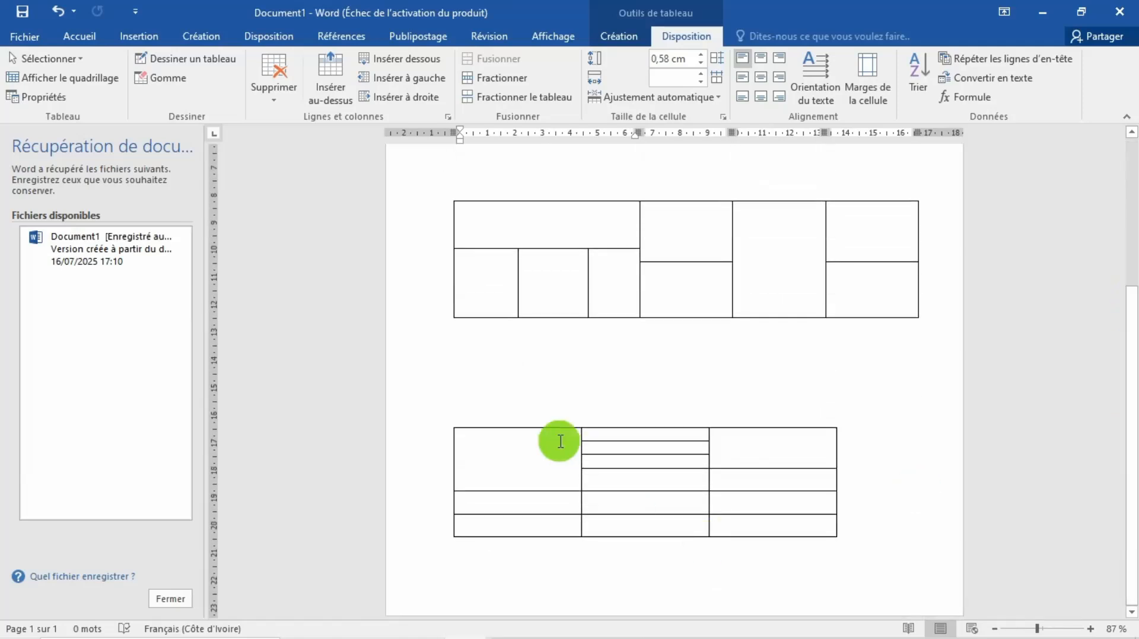
click(526, 445)
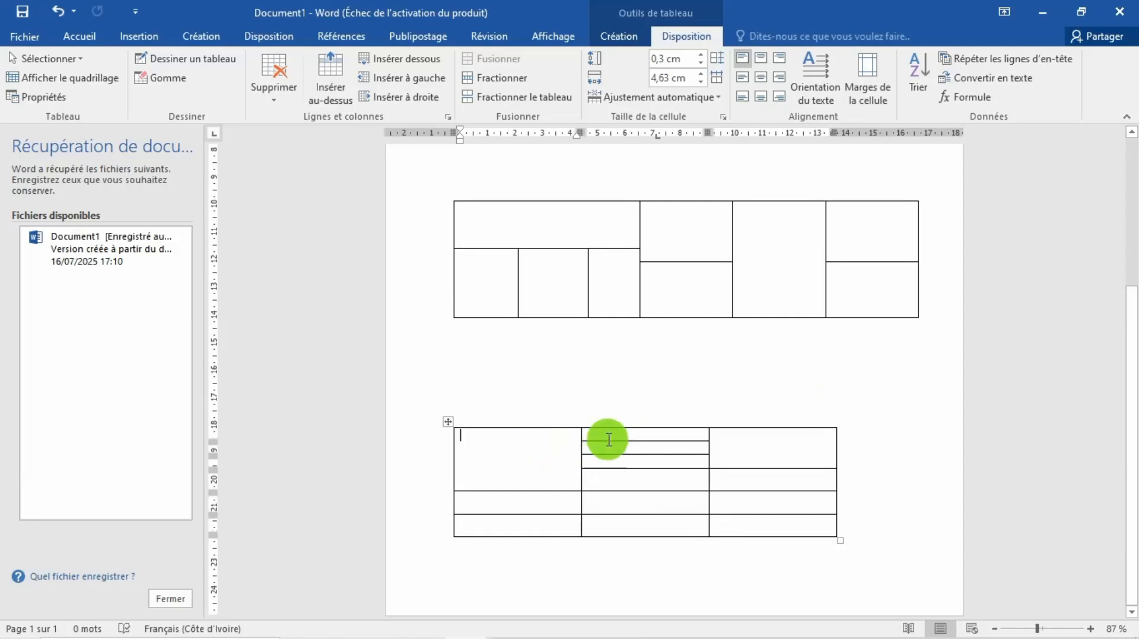
drag(444, 422, 447, 366)
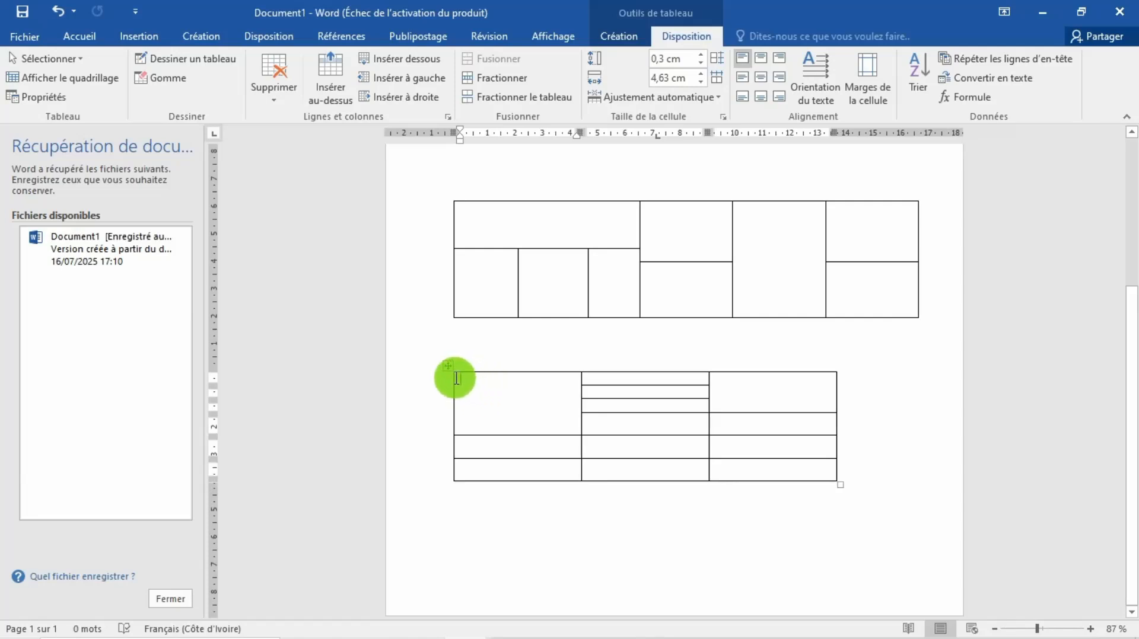
Step: Try deleting the column of the three-column table's top middle cell, and undo the deletion
click(453, 379)
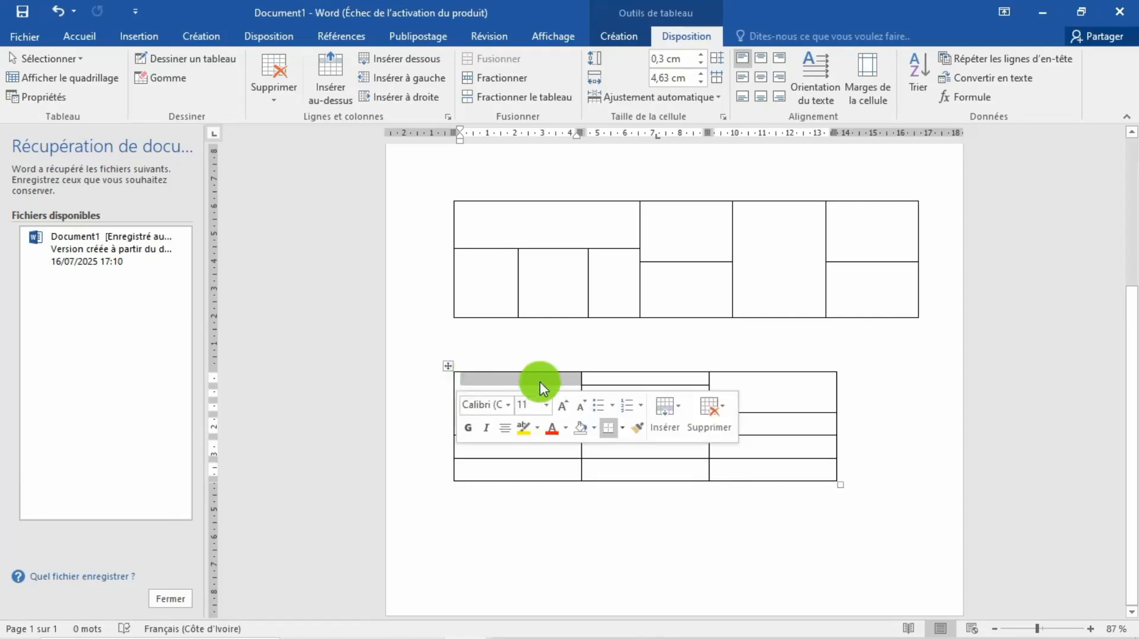
click(602, 379)
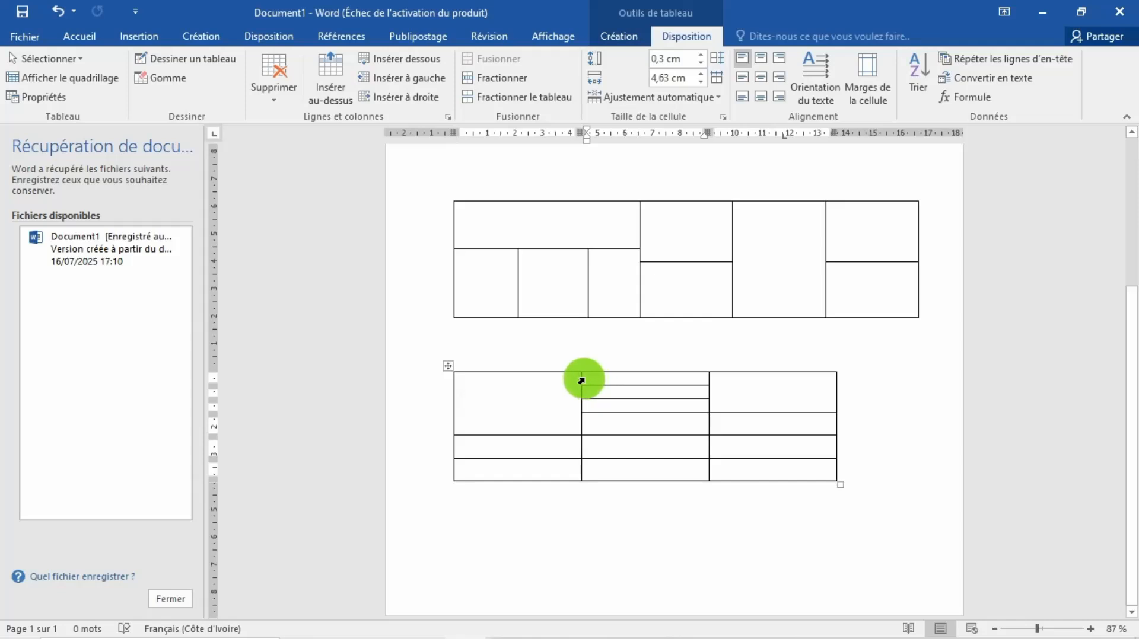
click(581, 380)
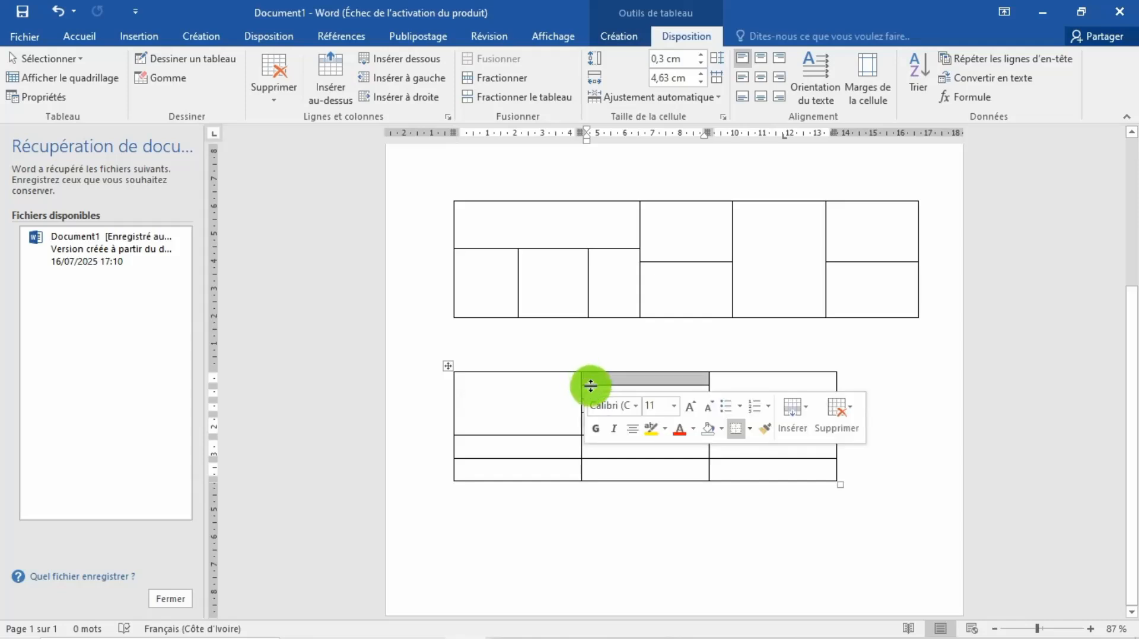
click(849, 405)
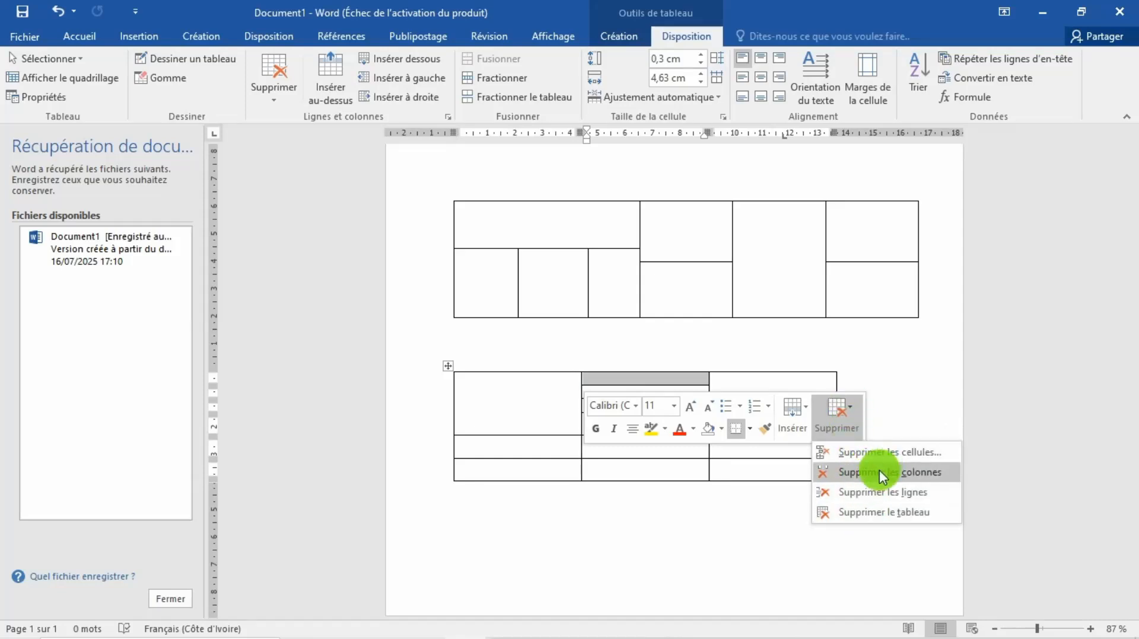
click(874, 474)
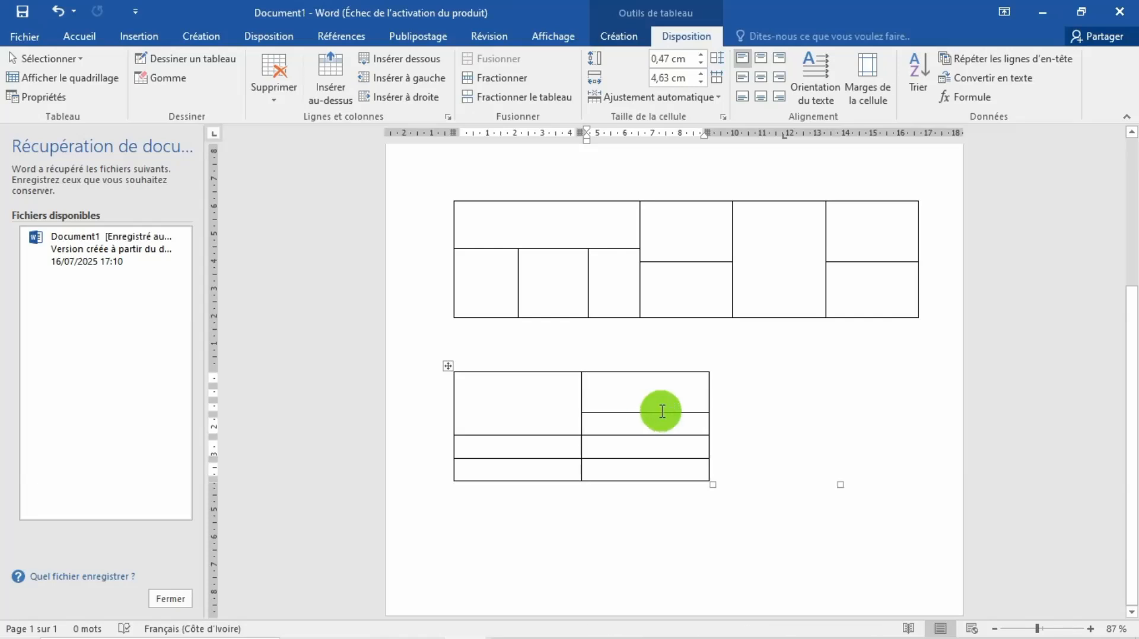
key(ctrl+z)
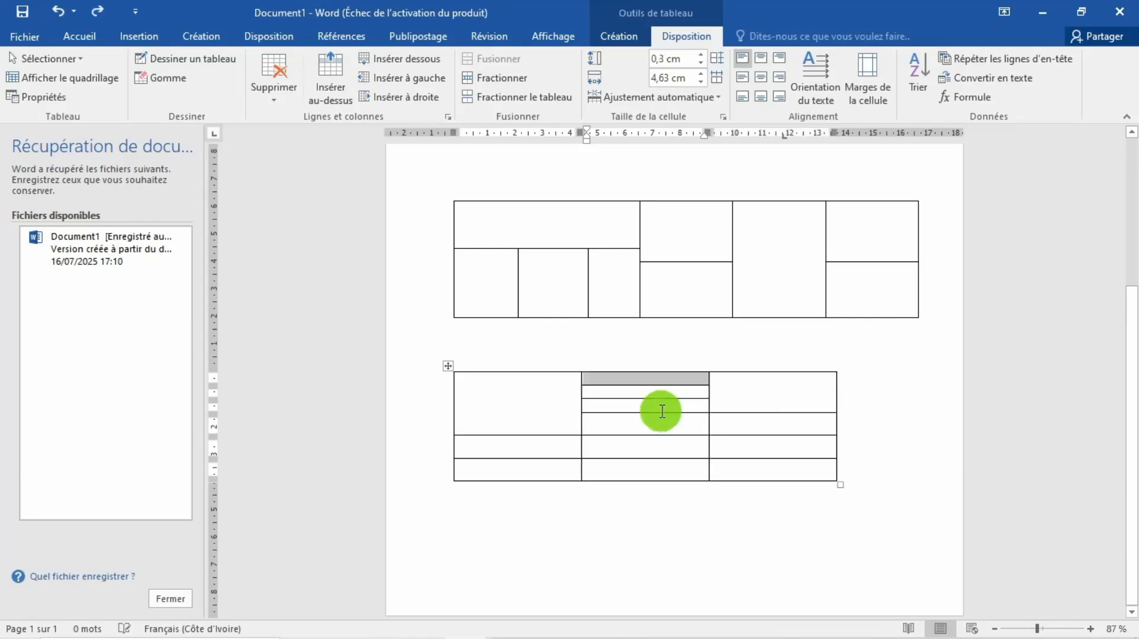
Step: Enlarge the three-column table to about 16 cm wide, with taller lower rows
click(744, 422)
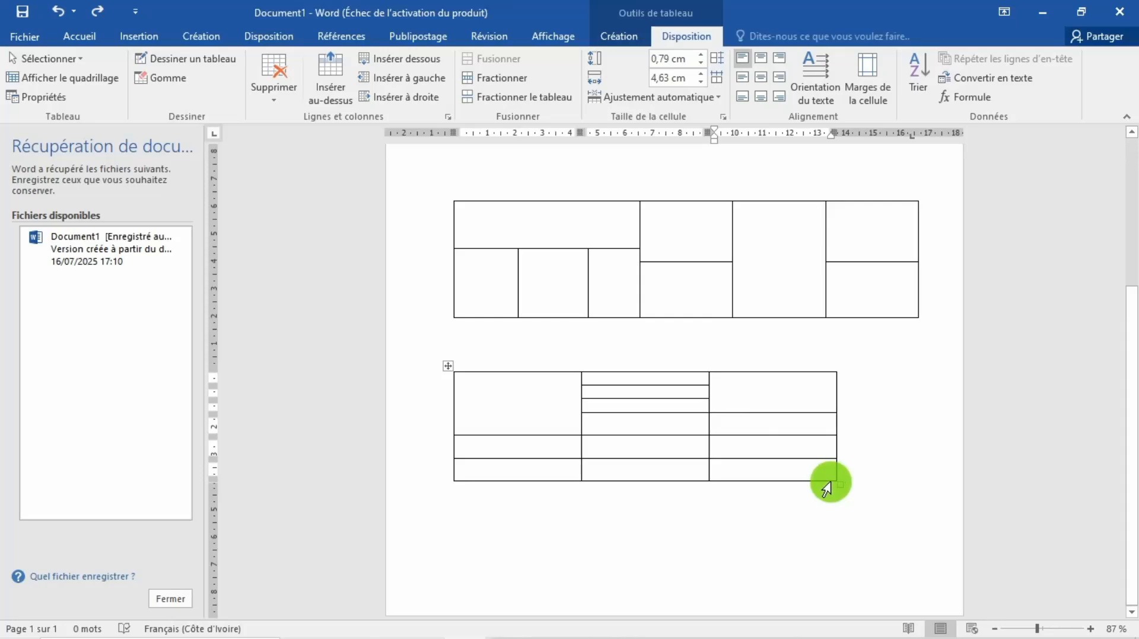
drag(840, 485, 902, 541)
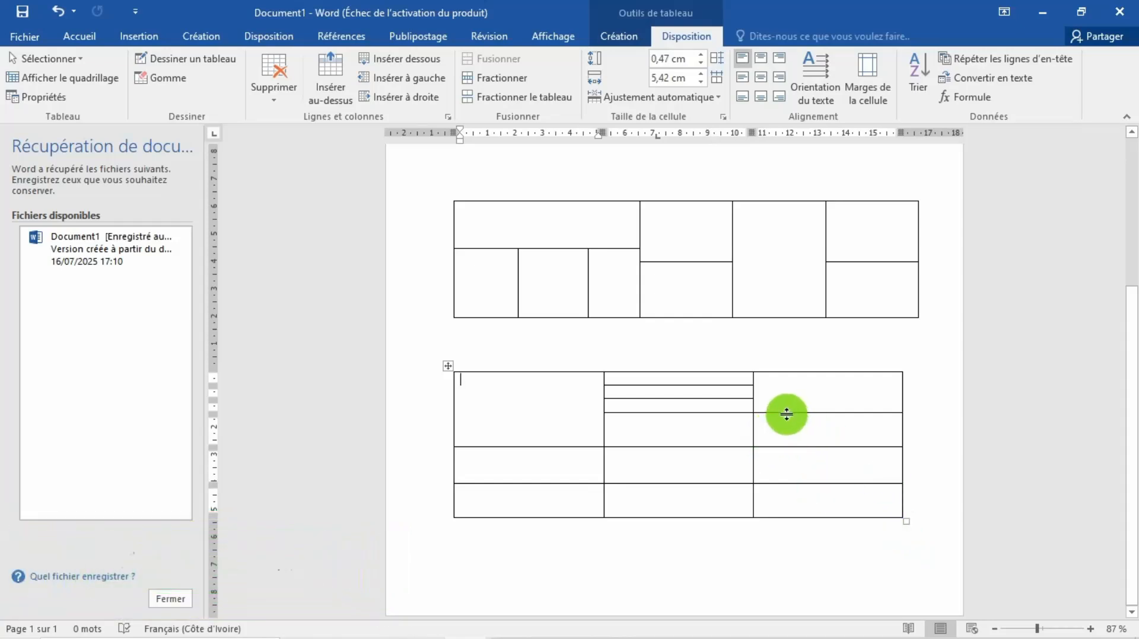
Step: Adjust the three-column table's inner borders to narrow the first two columns to about 4.5 cm each and heighten the upper rows
drag(786, 412, 787, 399)
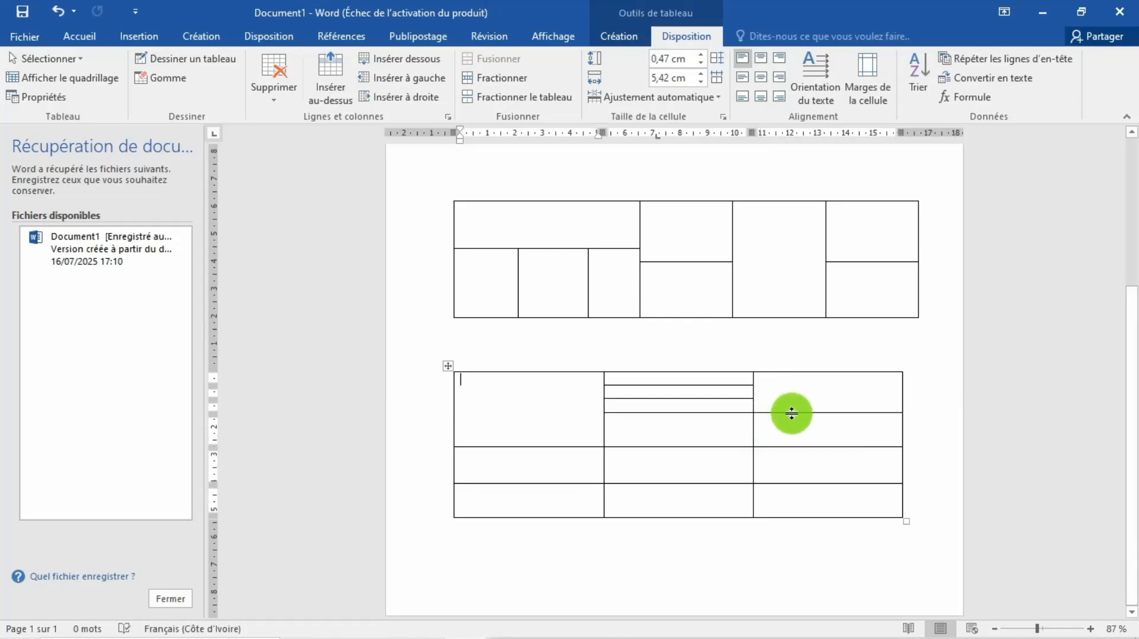
drag(791, 414, 701, 457)
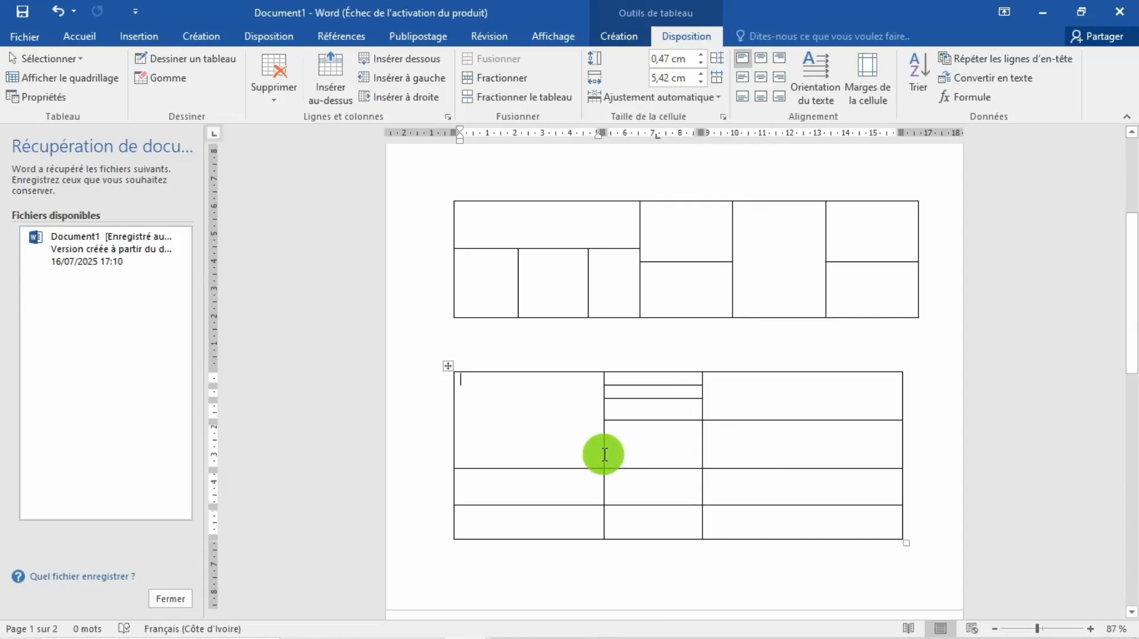
drag(602, 455, 577, 452)
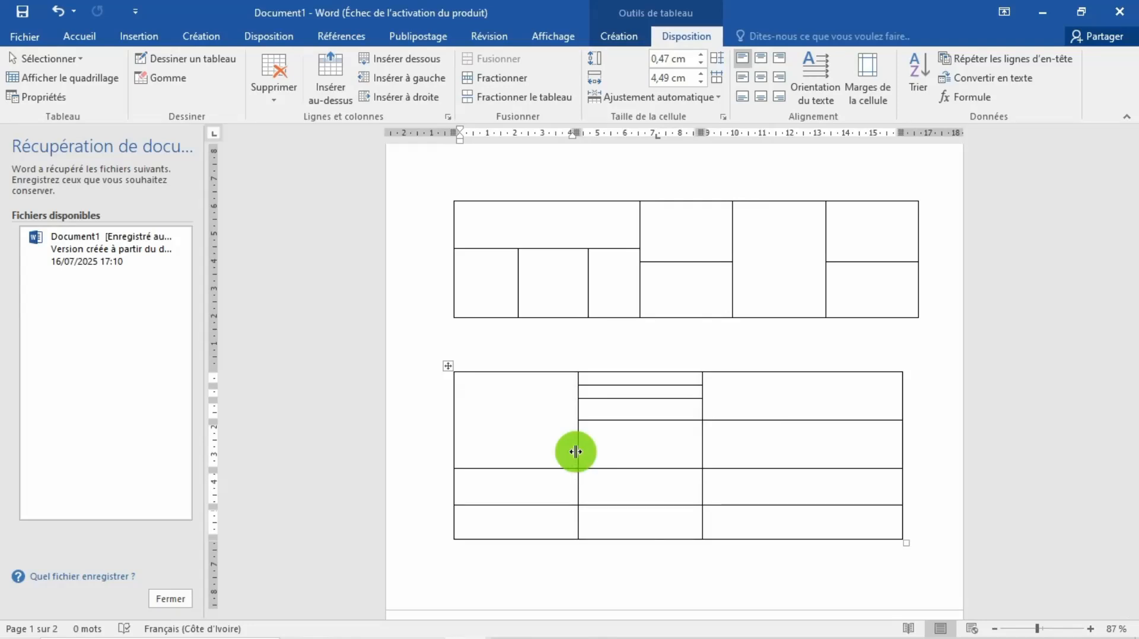
Step: Apply the orange banded grid style with a solid header row to the three-column table and enter "hjvh*" in its first cell
click(446, 364)
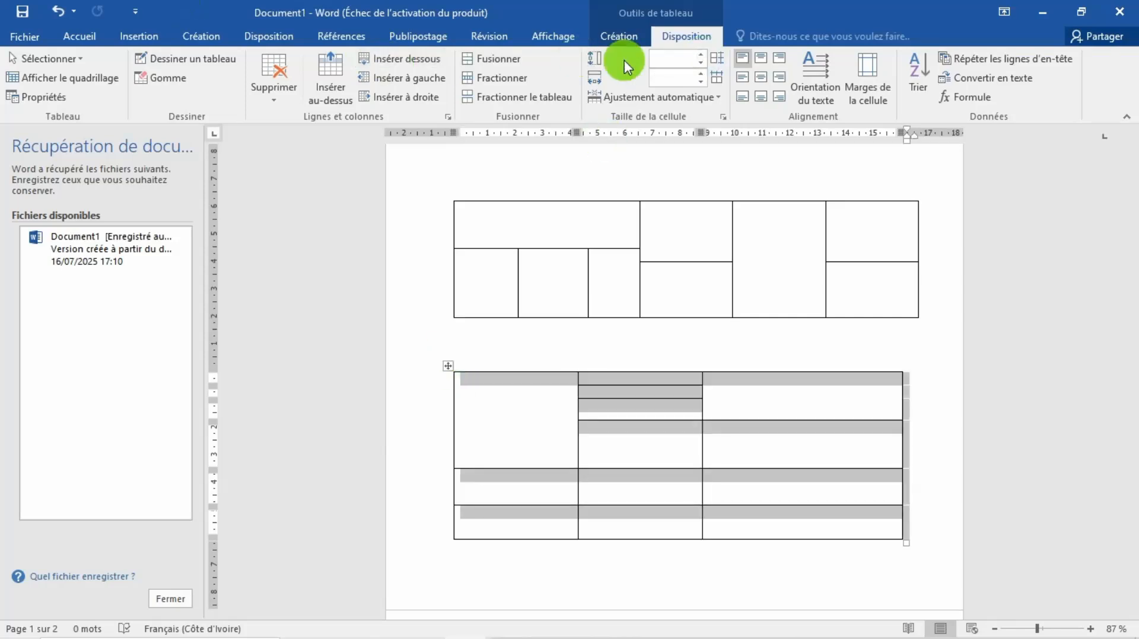
click(621, 36)
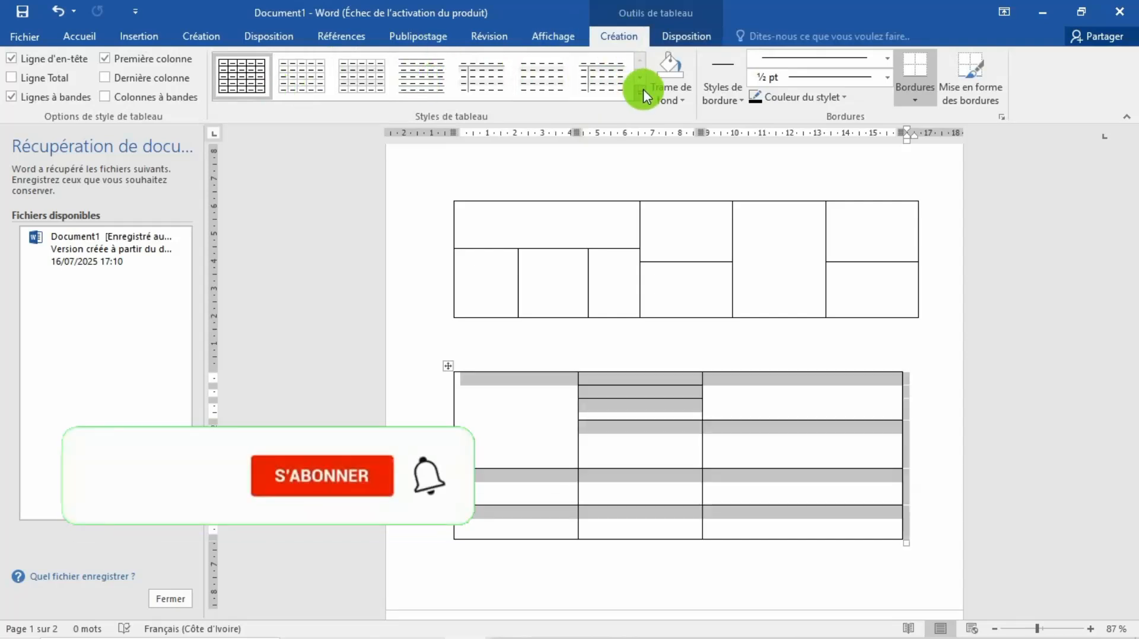
click(643, 90)
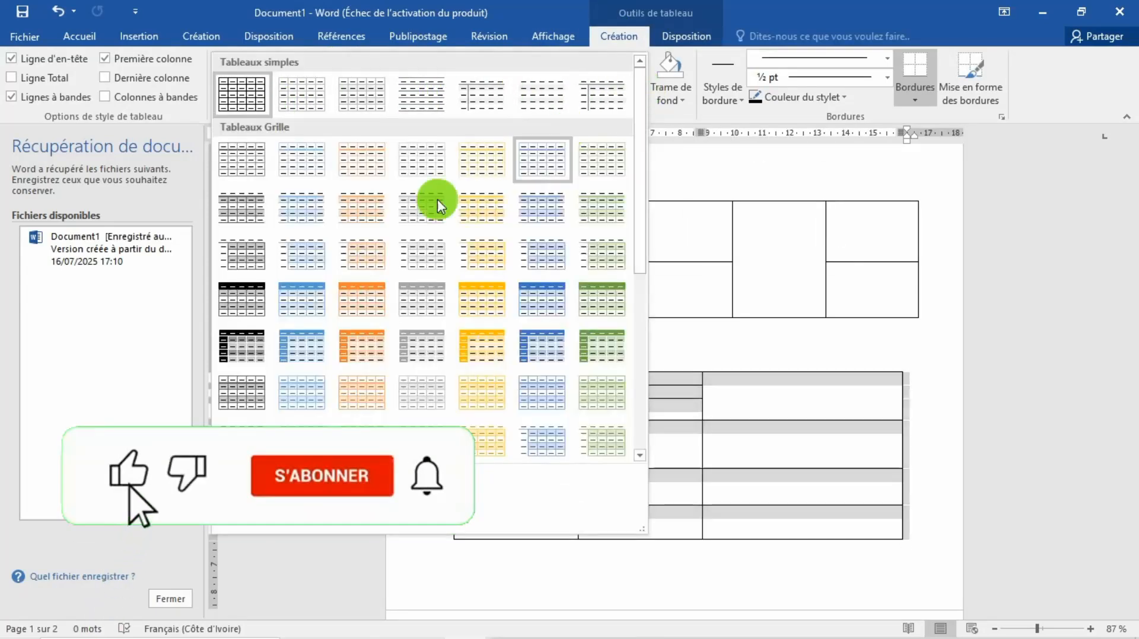
click(355, 293)
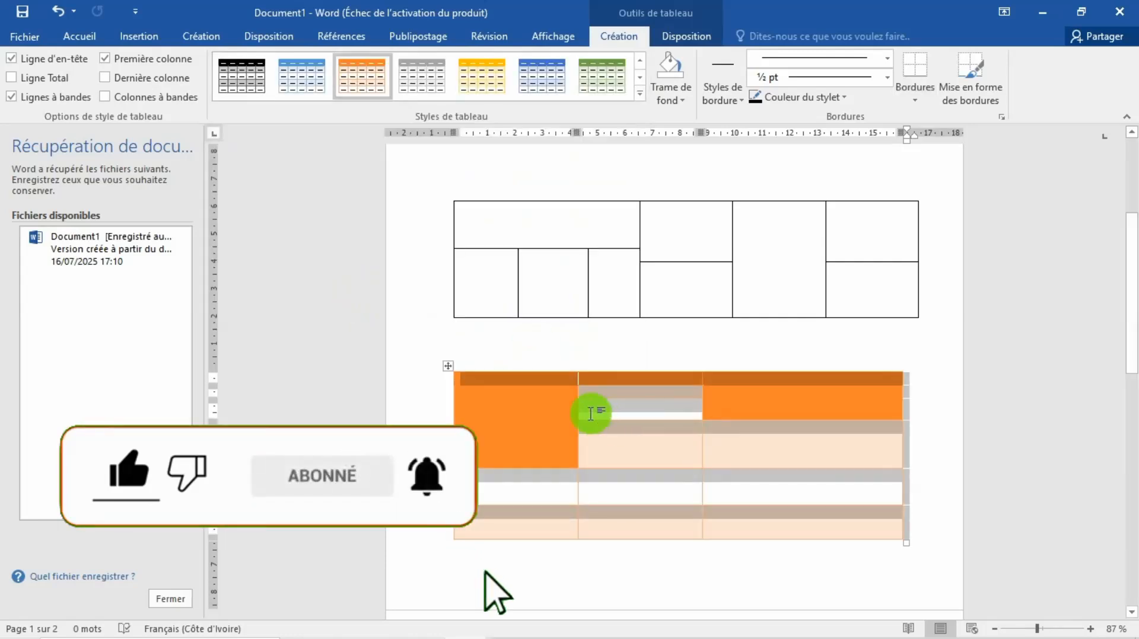
click(498, 422)
text(hjvh*)
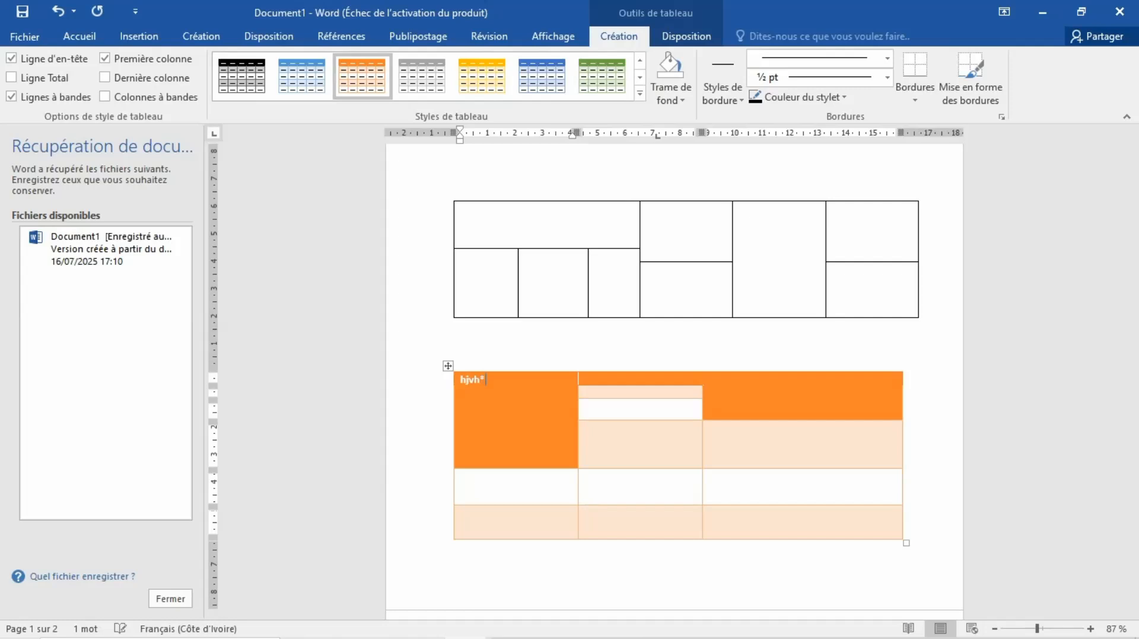
Step: Replace the first cell's text with "Ordre du jour" and enter "Jour 1" and "heure" in the middle column's top two cells
key(BackSpace)
text(ord)
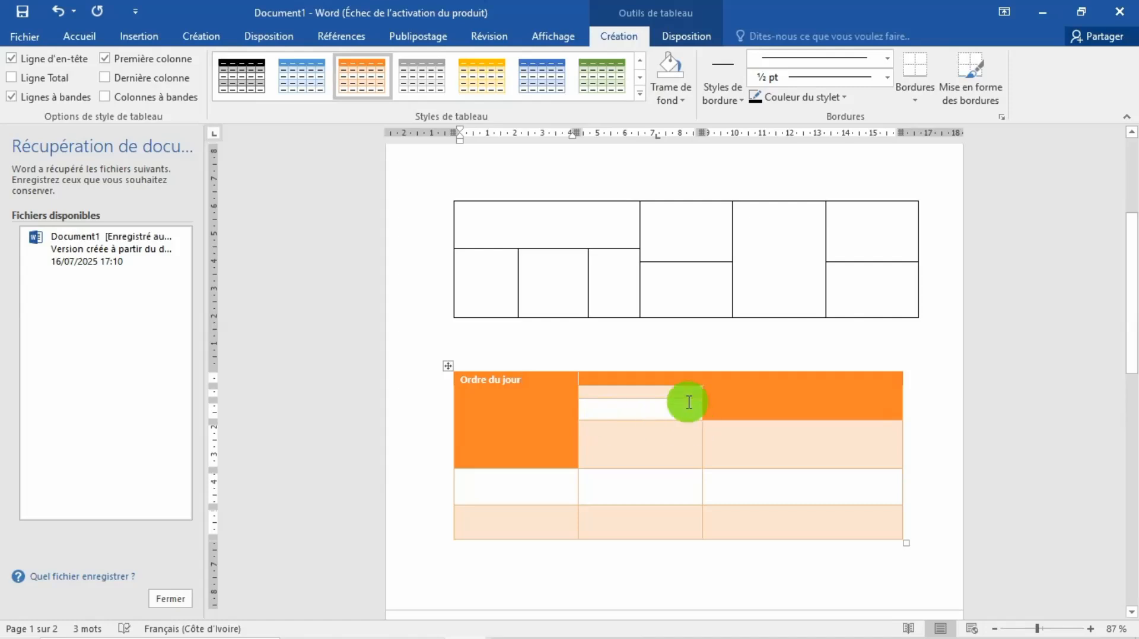
click(642, 378)
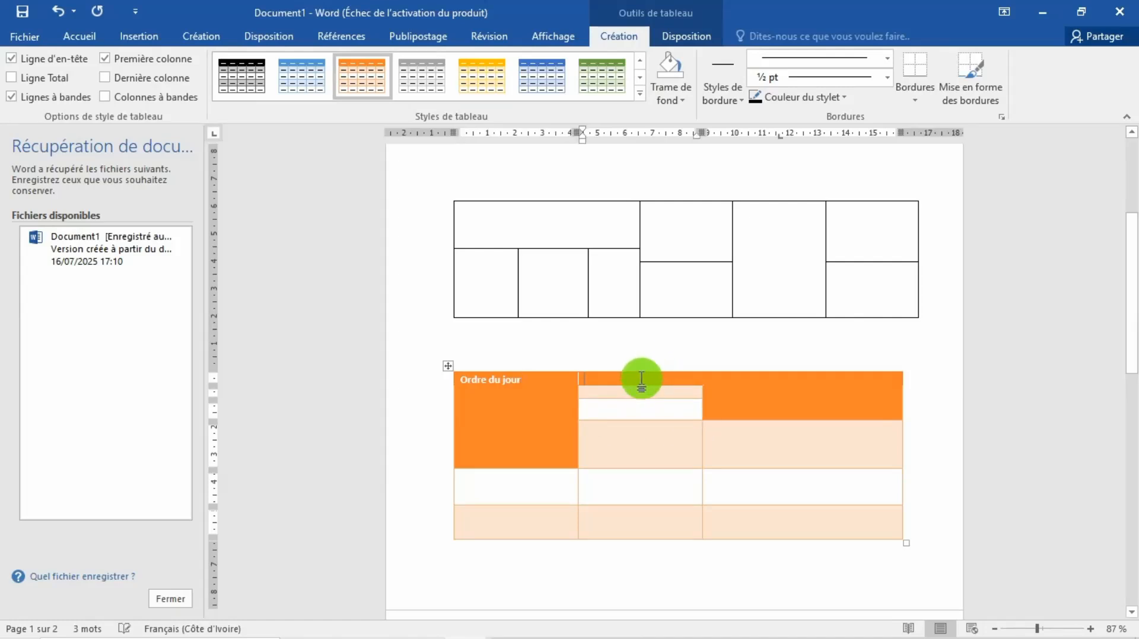
text(h)
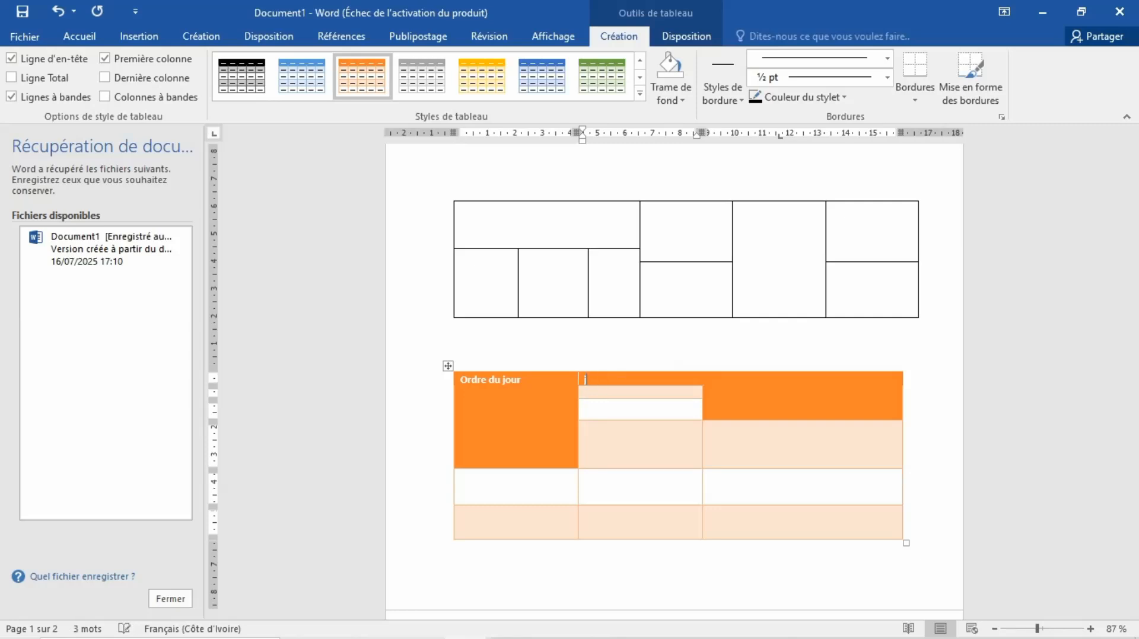
click(679, 394)
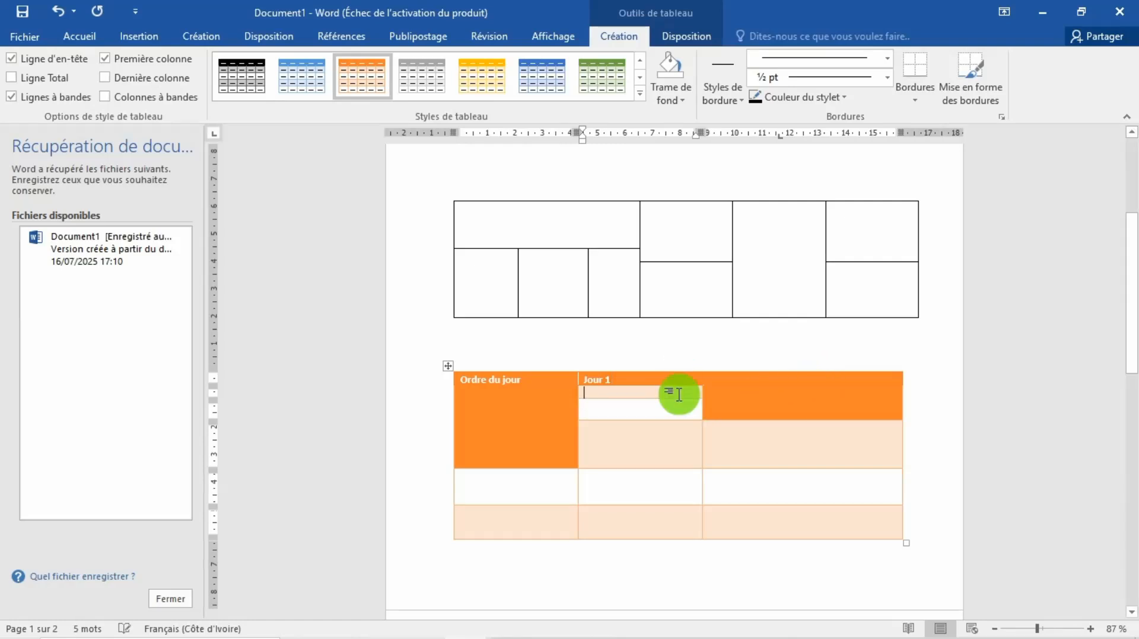
text(heure)
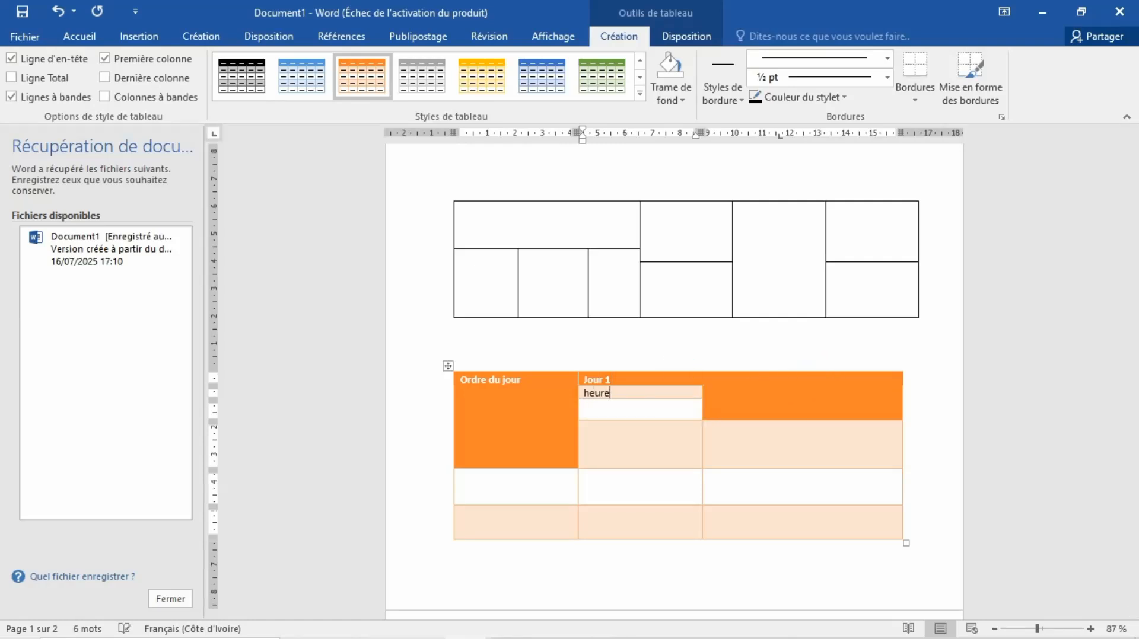
click(677, 410)
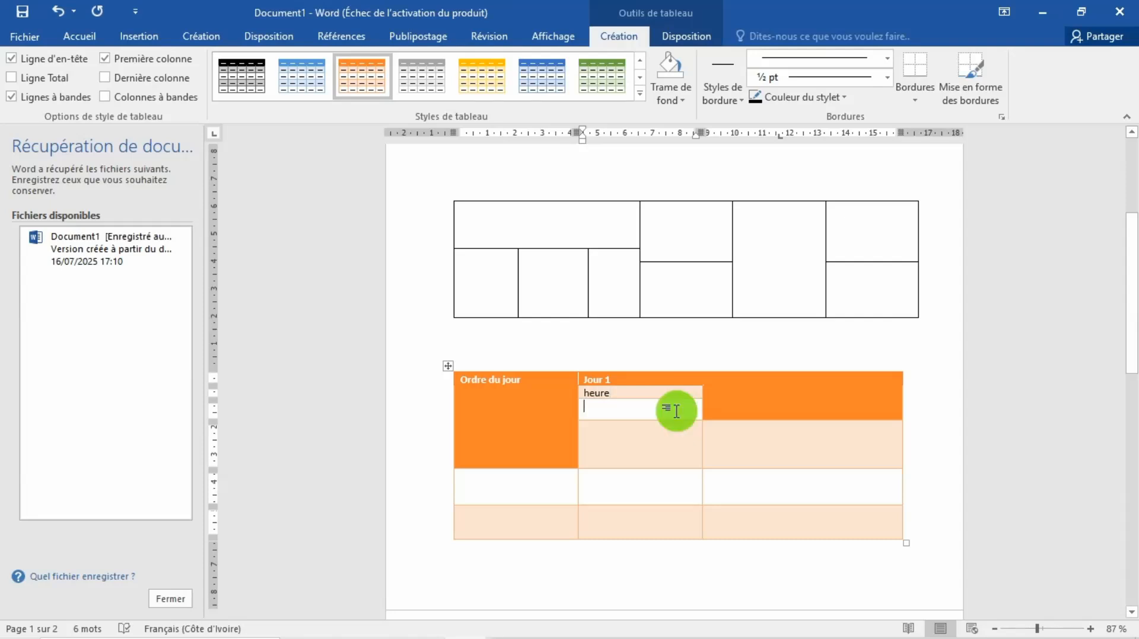
Step: Apply the blue Tableau Grille 4 - Accentuation 5 style to the three-column table and browse the list table styles
click(614, 87)
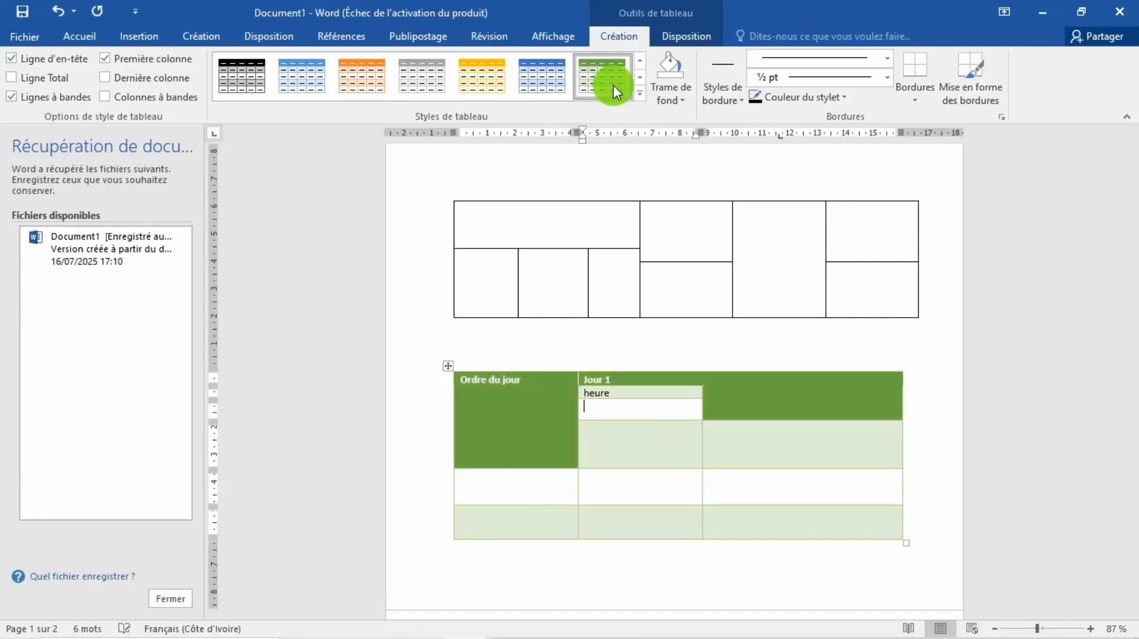
click(549, 83)
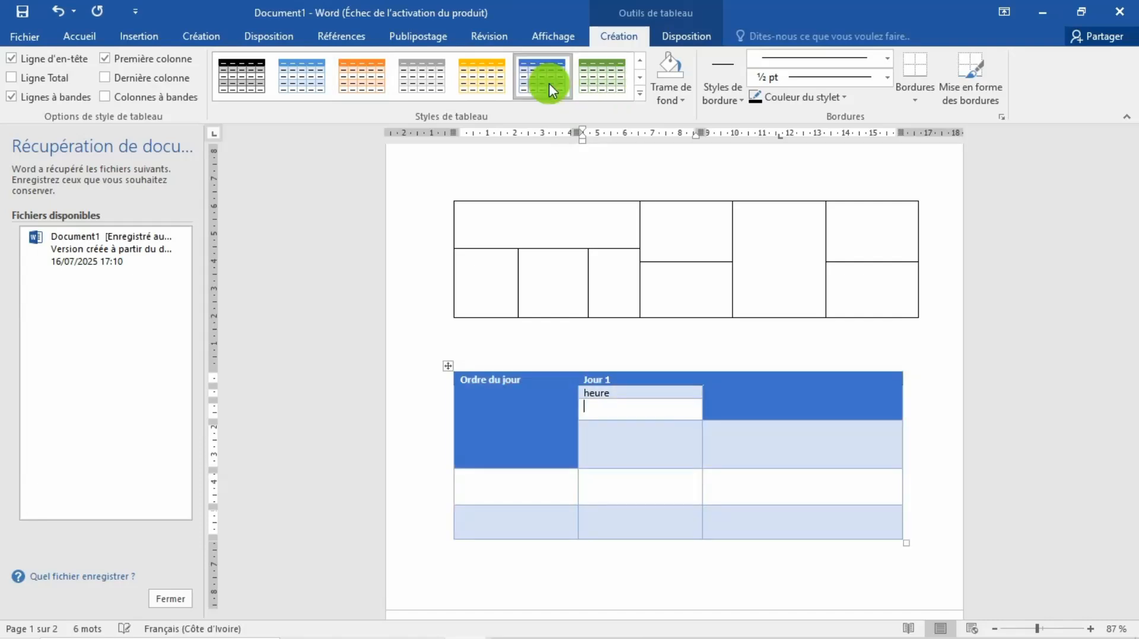
click(638, 93)
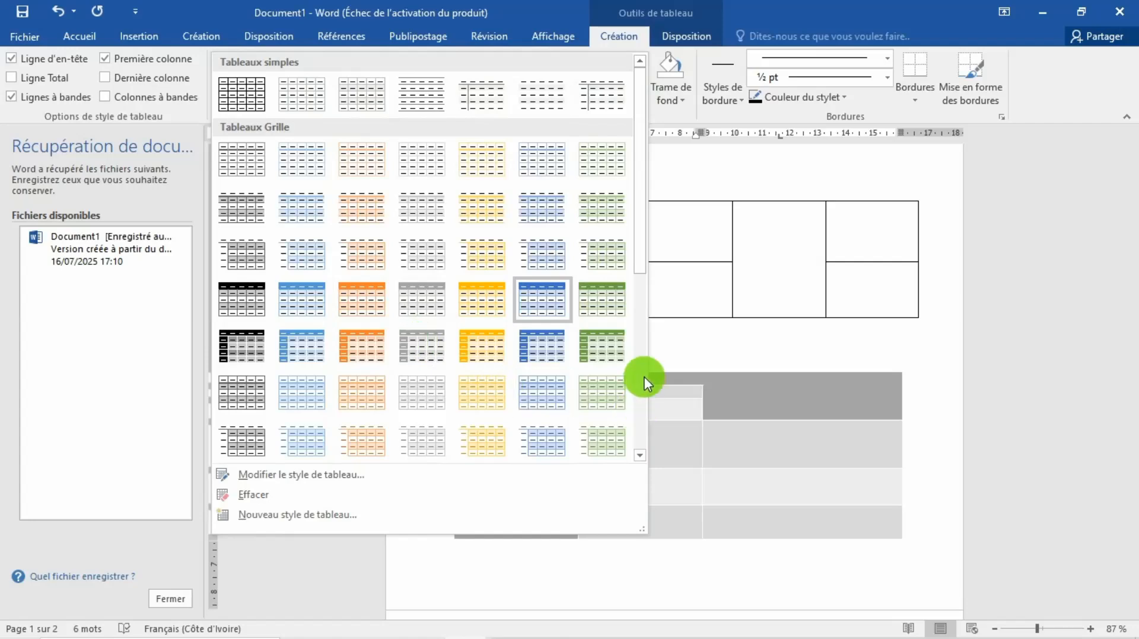
drag(640, 186, 641, 309)
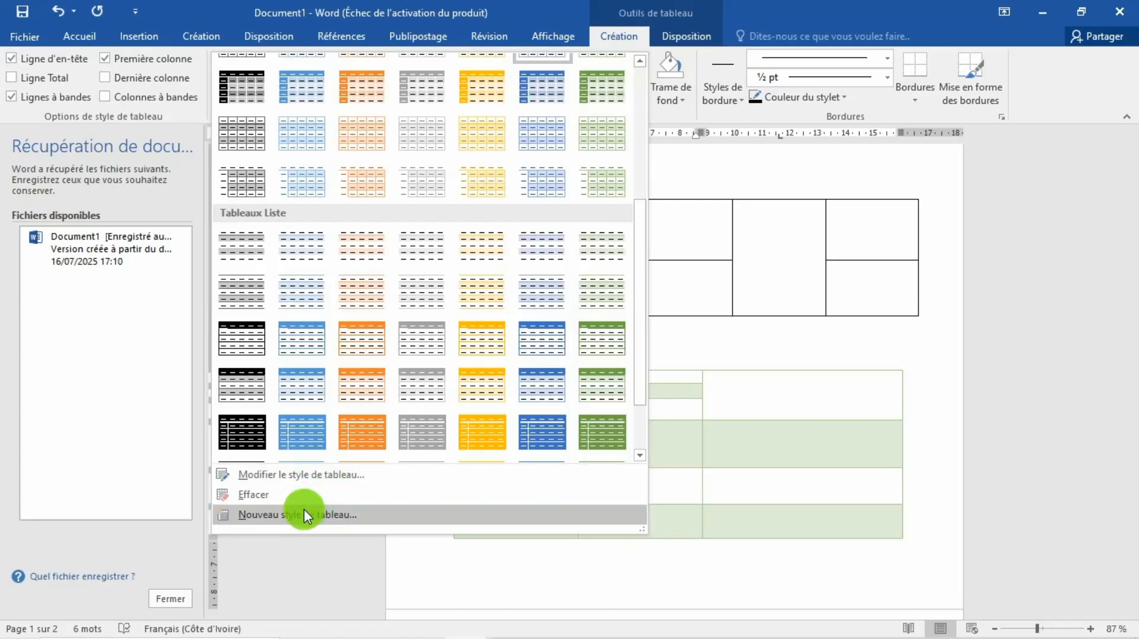
Step: Modify the current table style to use the Broadway font at 14 pt for the whole table
click(305, 482)
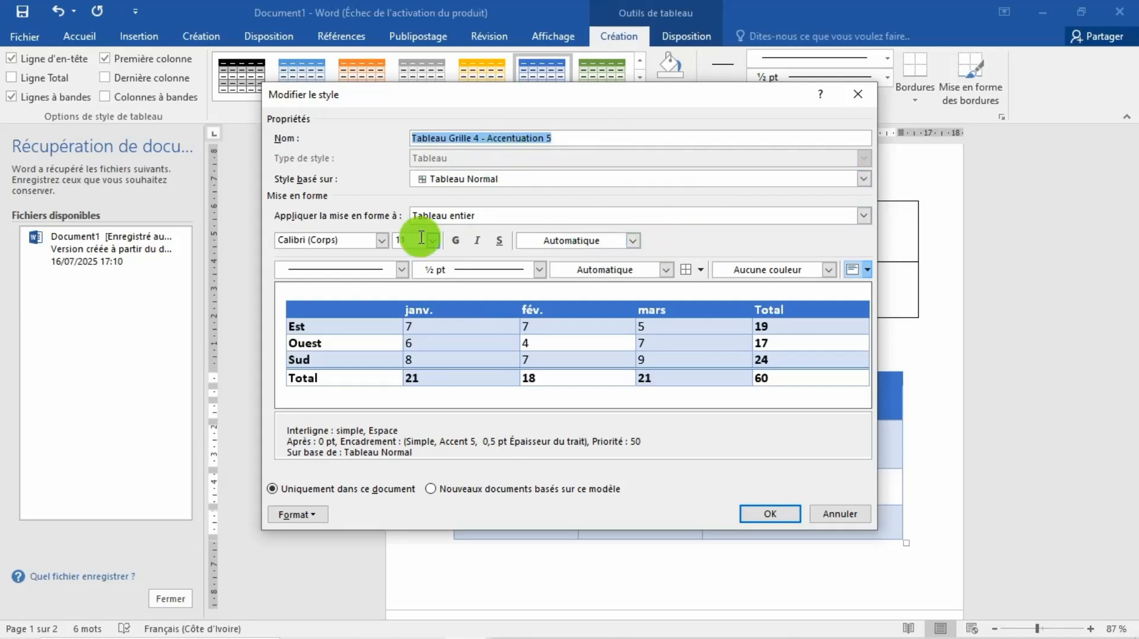
click(385, 238)
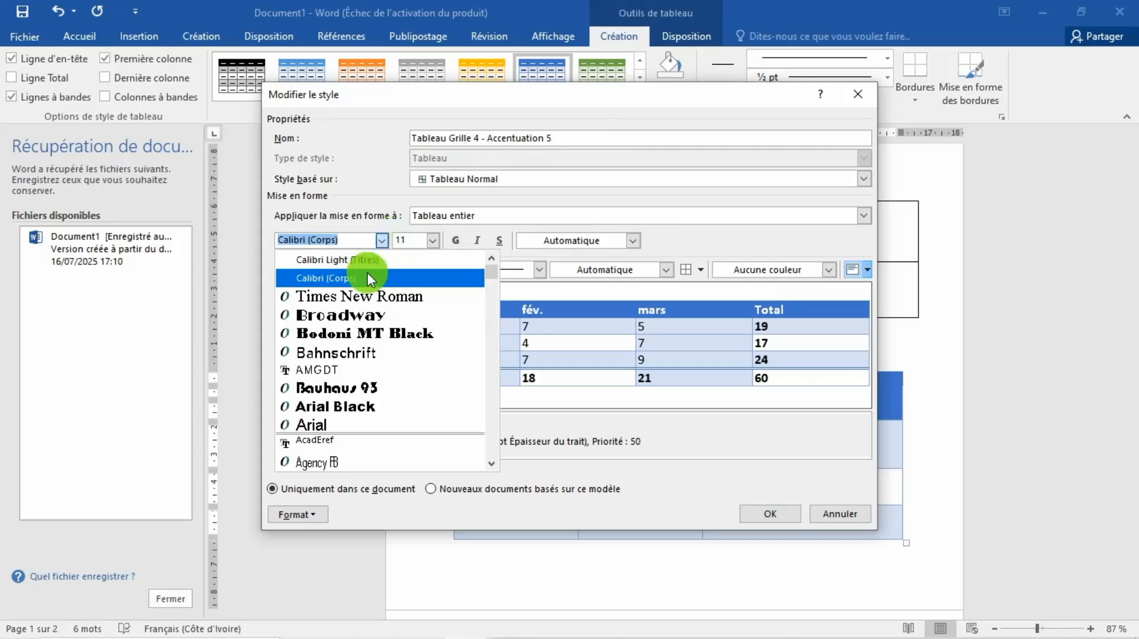
click(350, 315)
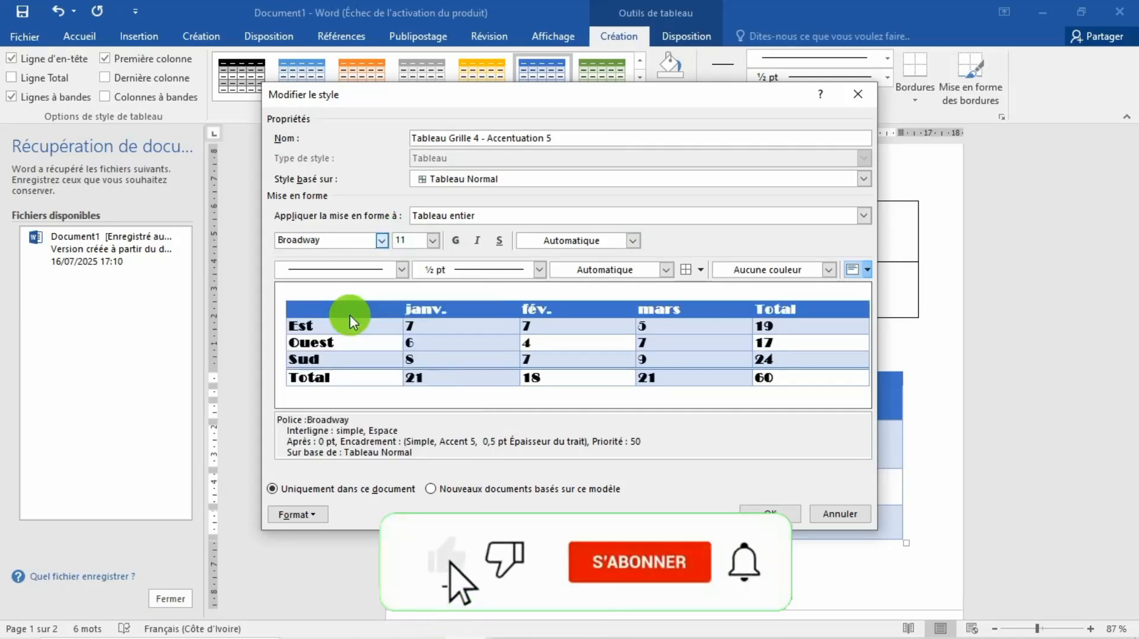
click(432, 241)
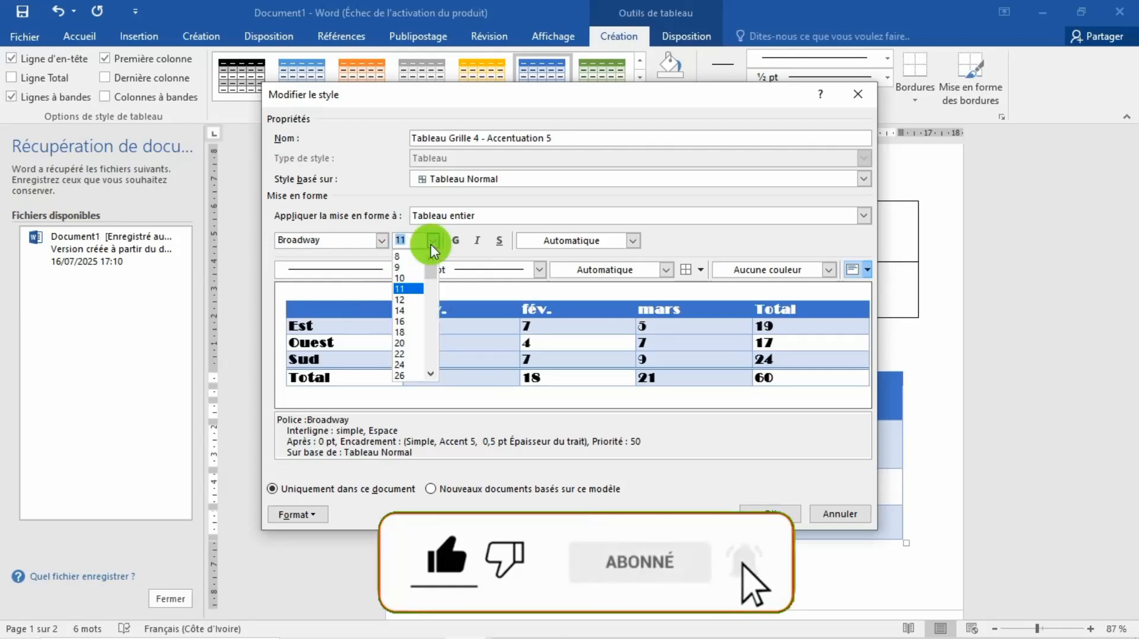
click(412, 309)
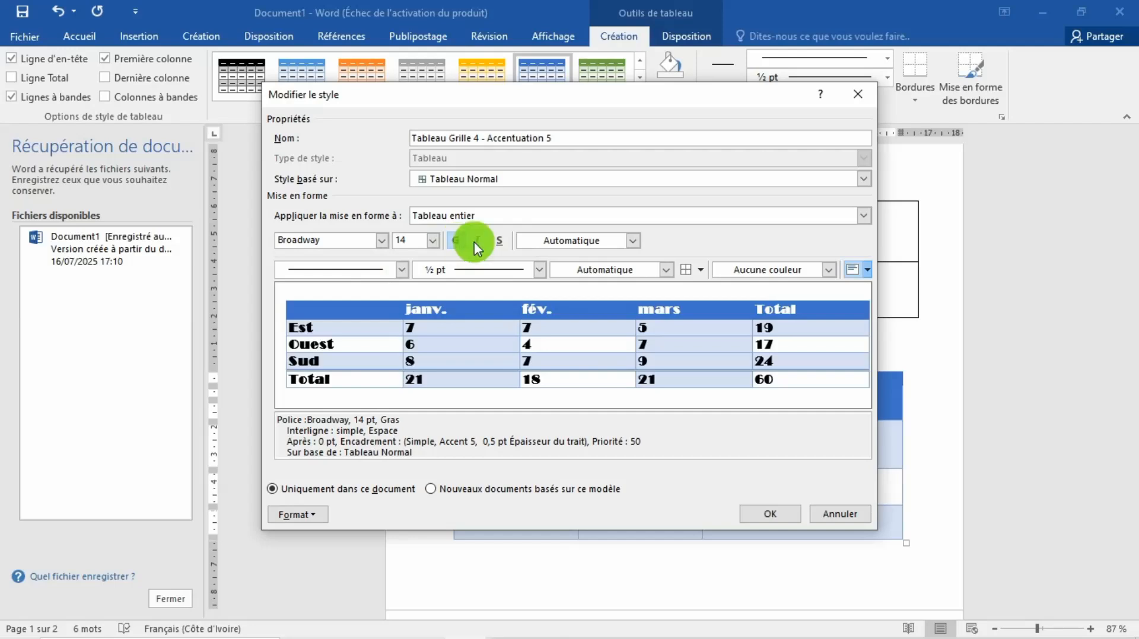
Step: Make the style's text italic and dark orange, without bold or underline, and save the style changes
click(499, 241)
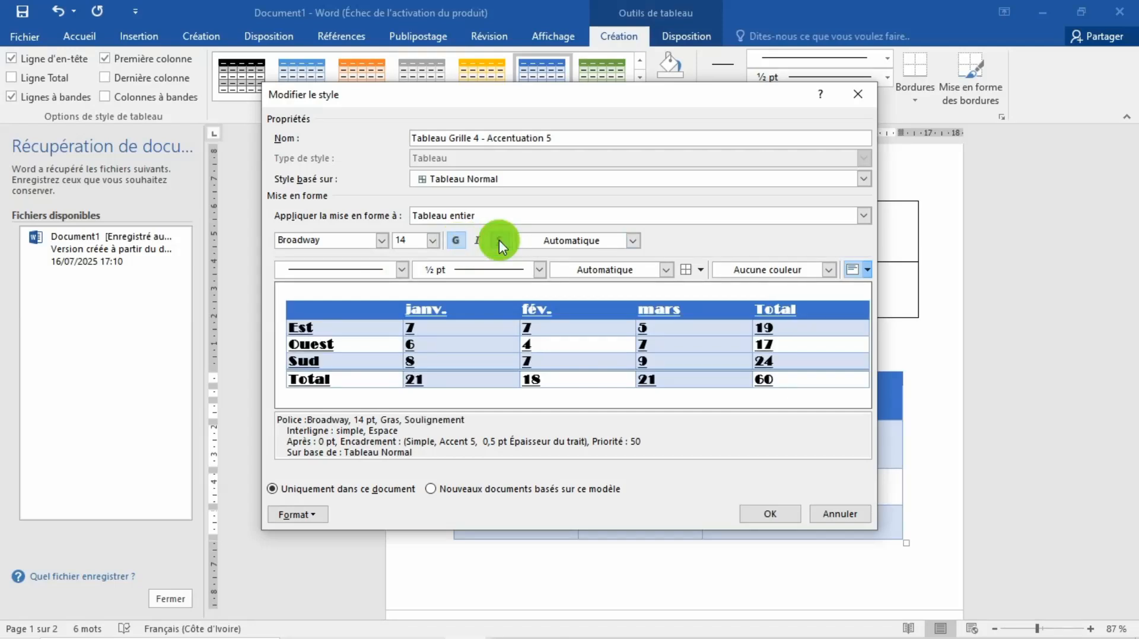
click(500, 240)
click(460, 239)
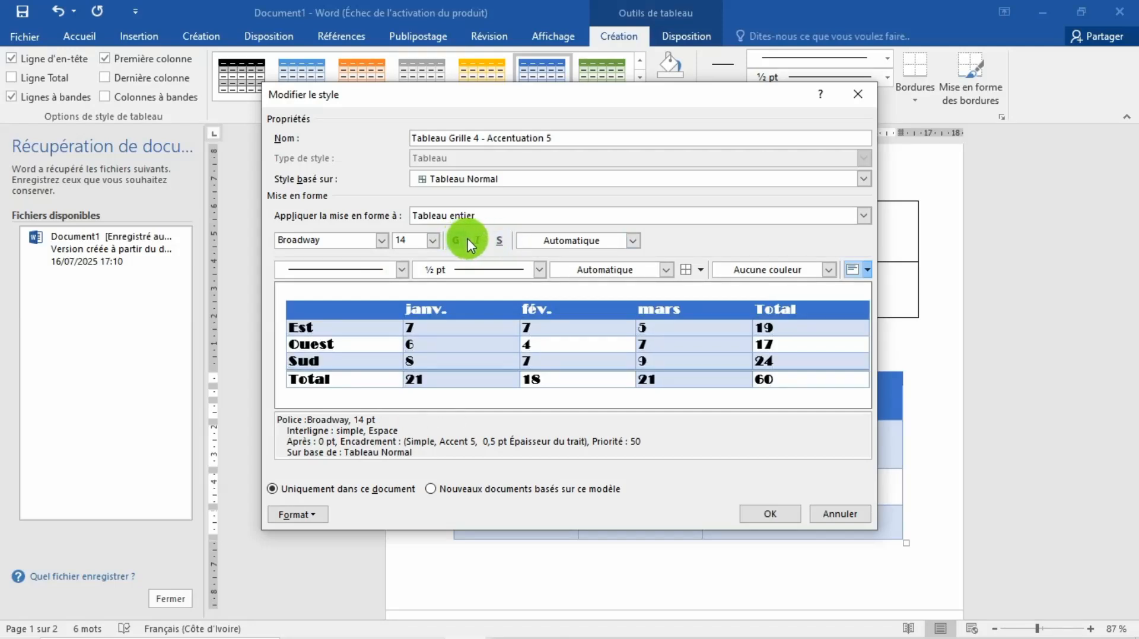
click(476, 240)
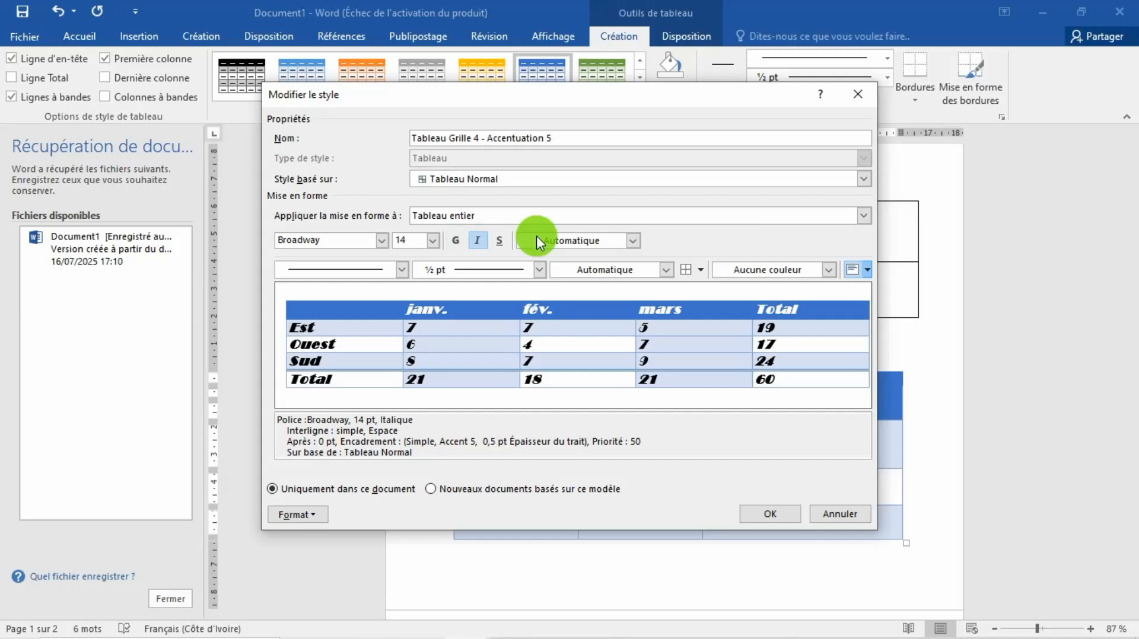
click(632, 241)
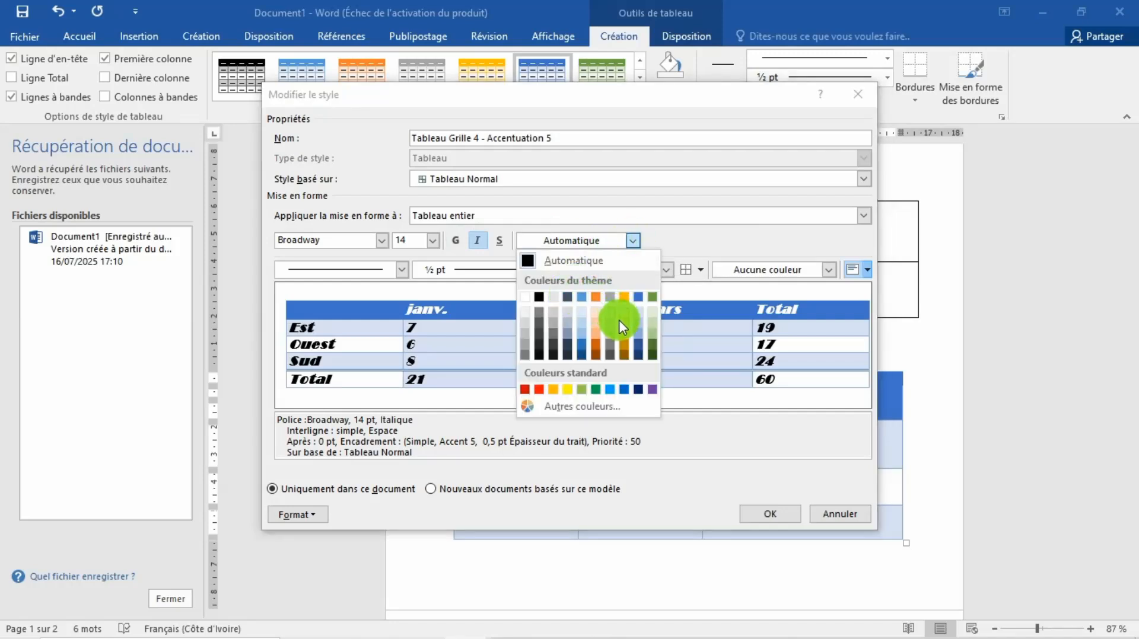
click(599, 348)
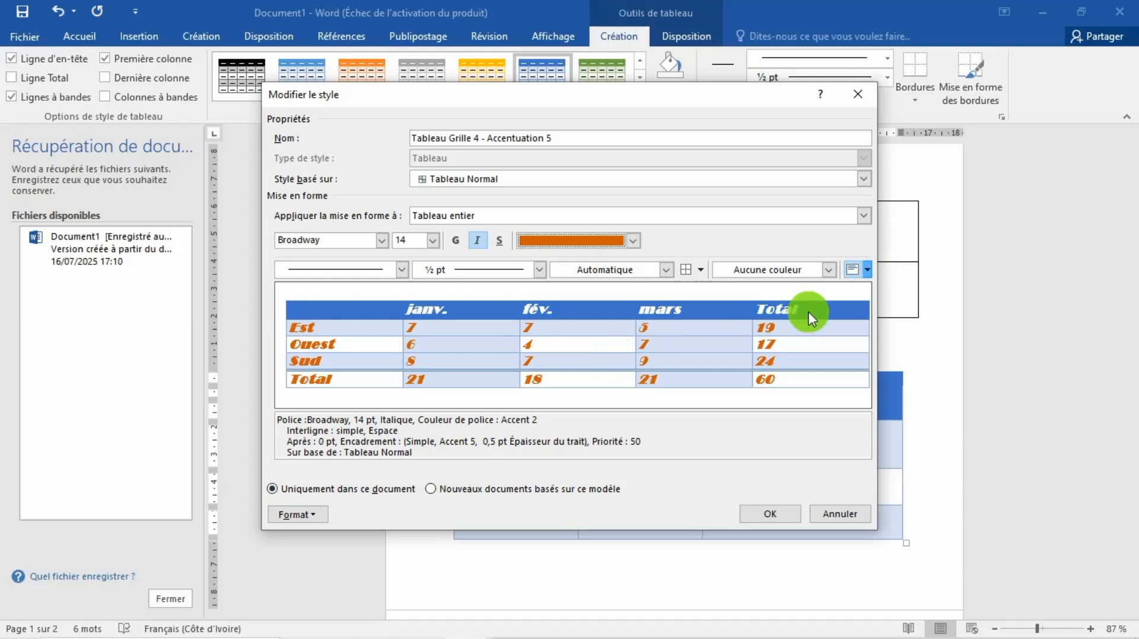
click(768, 514)
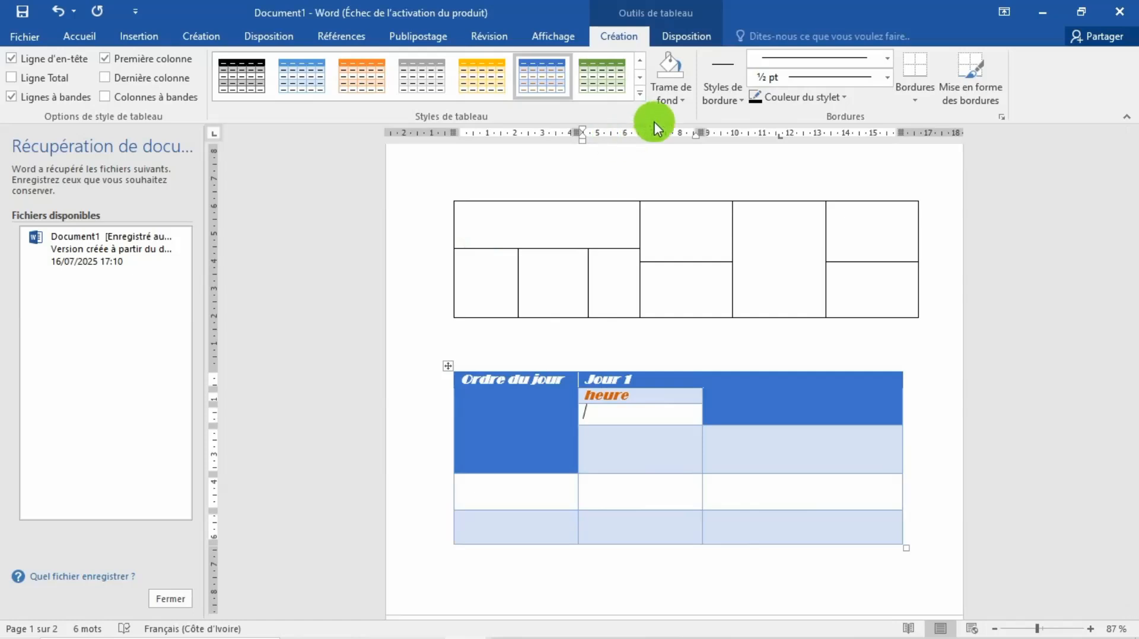
Step: Switch to Document2 and shrink its four-column table to about 16 cm wide and 8.5 cm high
click(827, 609)
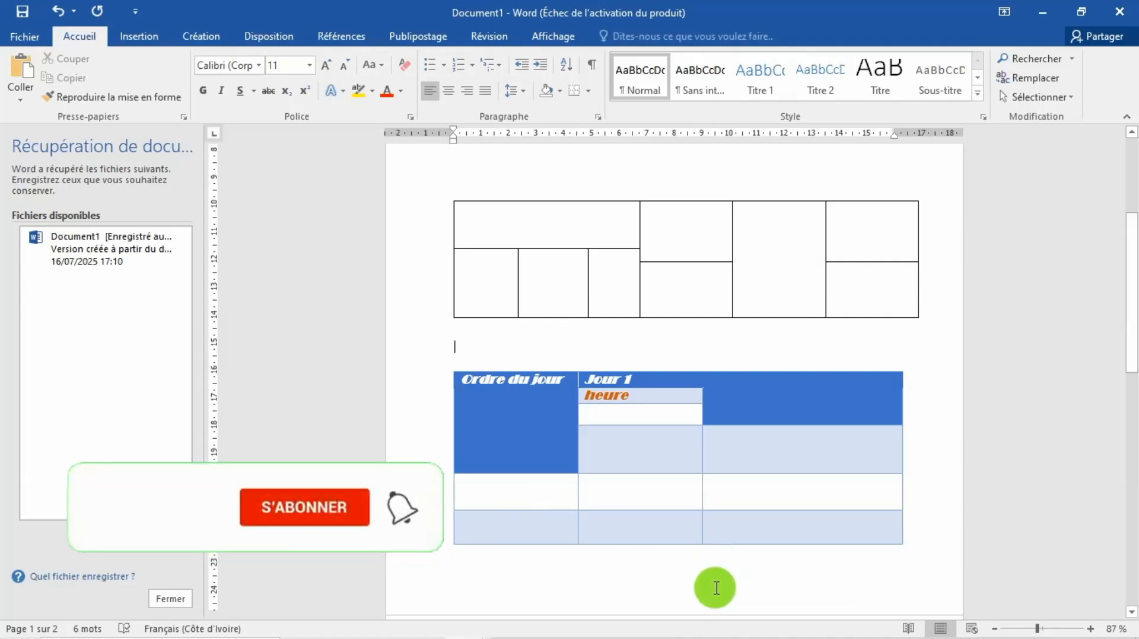
mouse_move(531, 638)
mouse_move(462, 617)
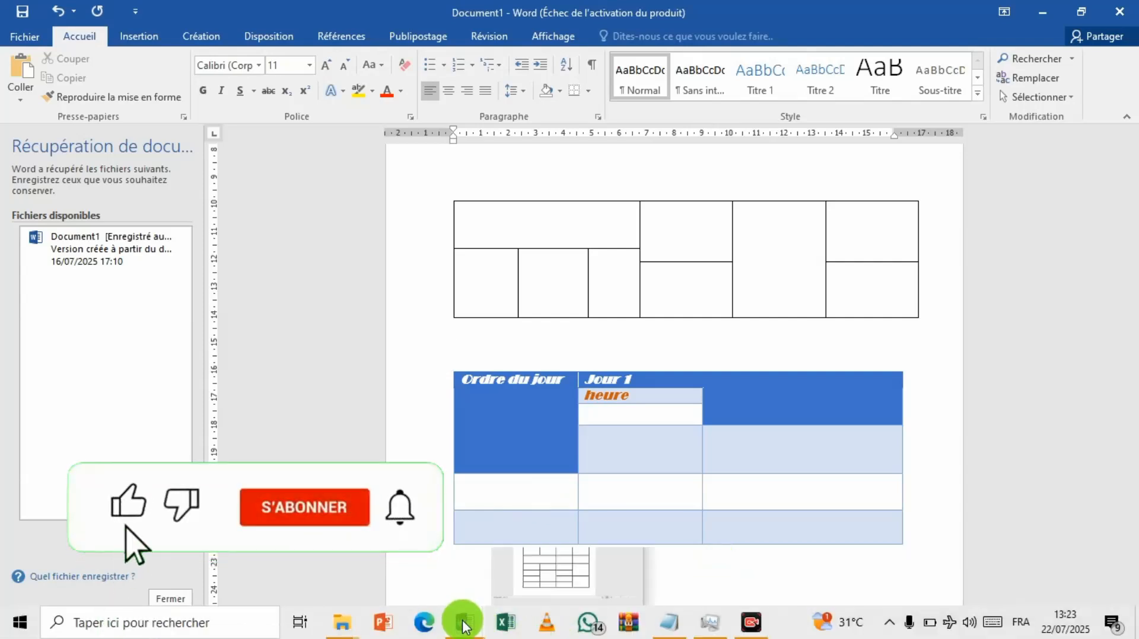
click(529, 573)
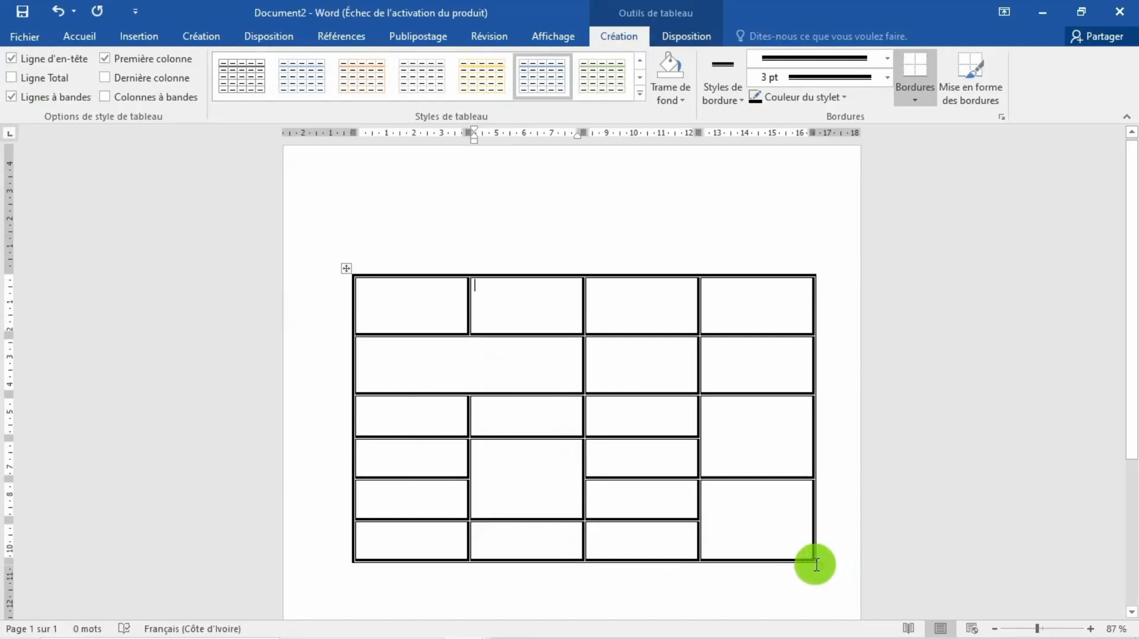
drag(814, 562, 803, 505)
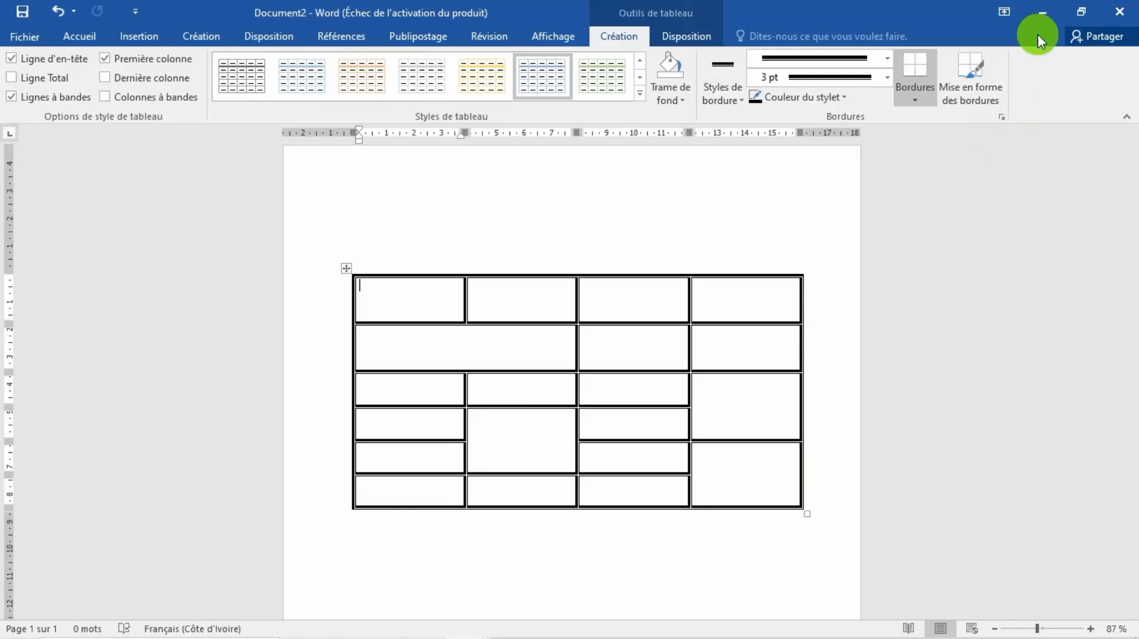
Step: Return to Document1 and insert a row just above the last row of the blue table
click(1042, 13)
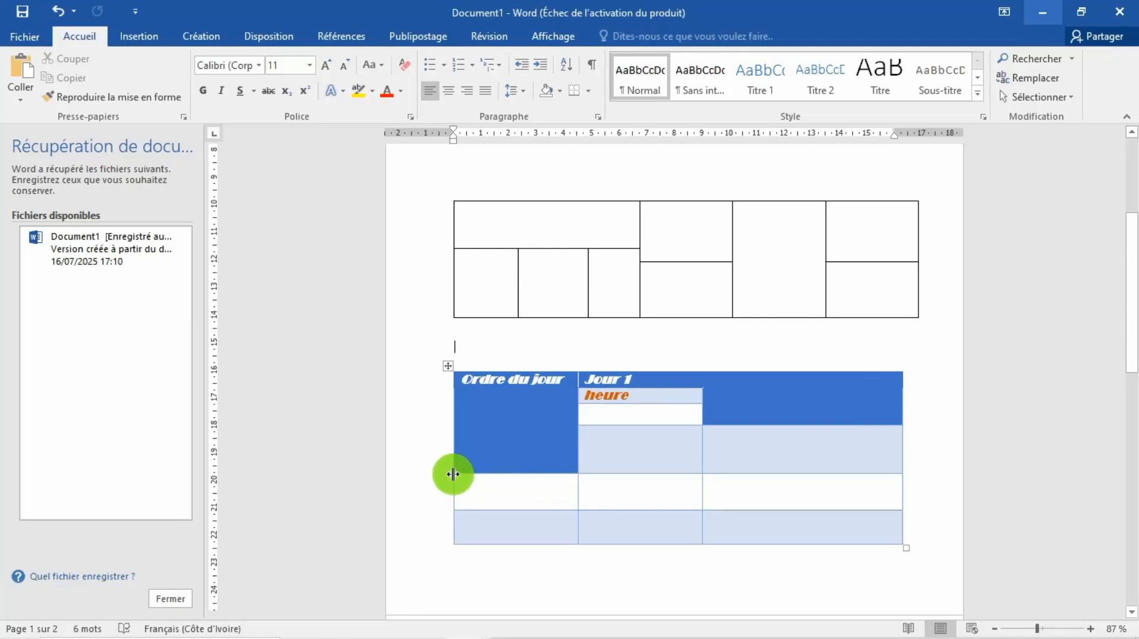
mouse_move(445, 513)
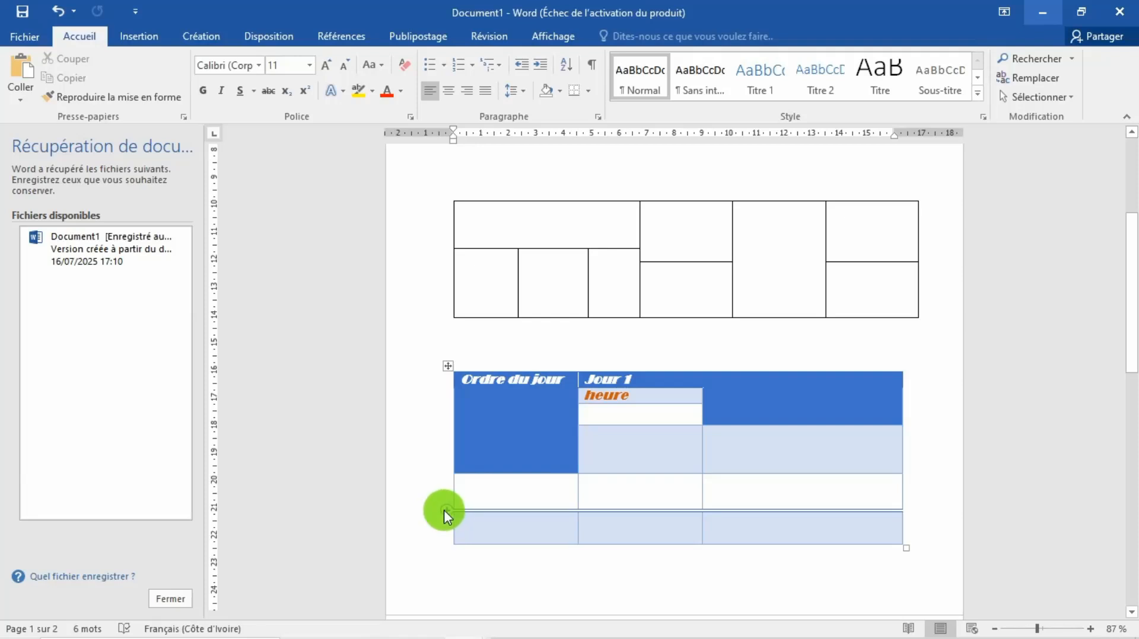
click(444, 510)
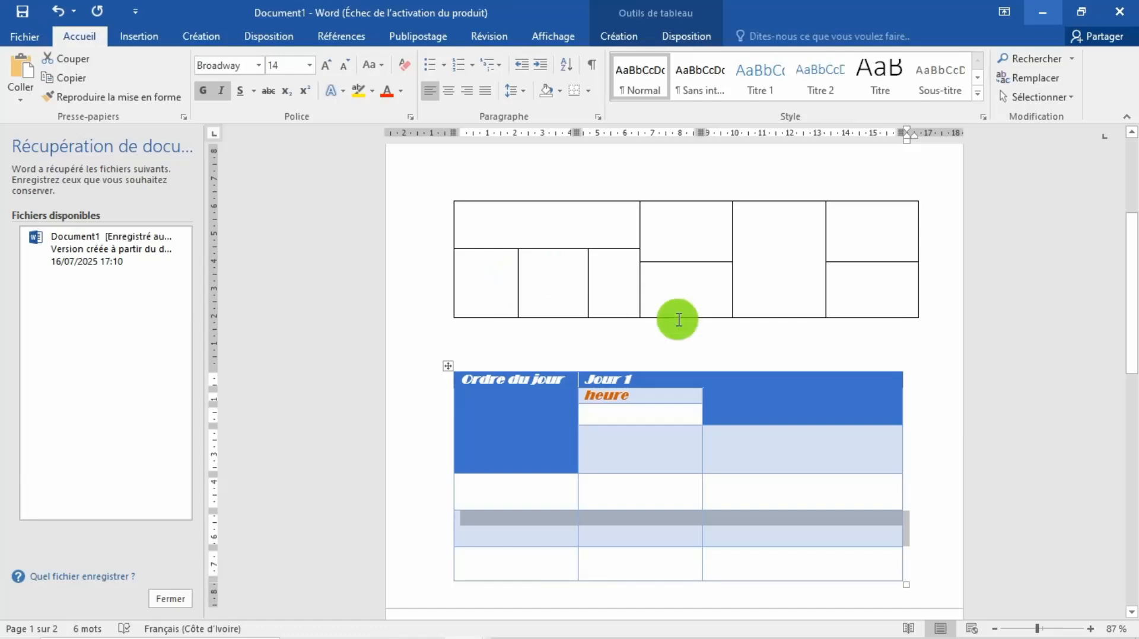
Step: Insert a 3x3 table at the top of the empty second page and heighten its rows to about 2.3 cm each
drag(1133, 226, 1108, 381)
click(538, 254)
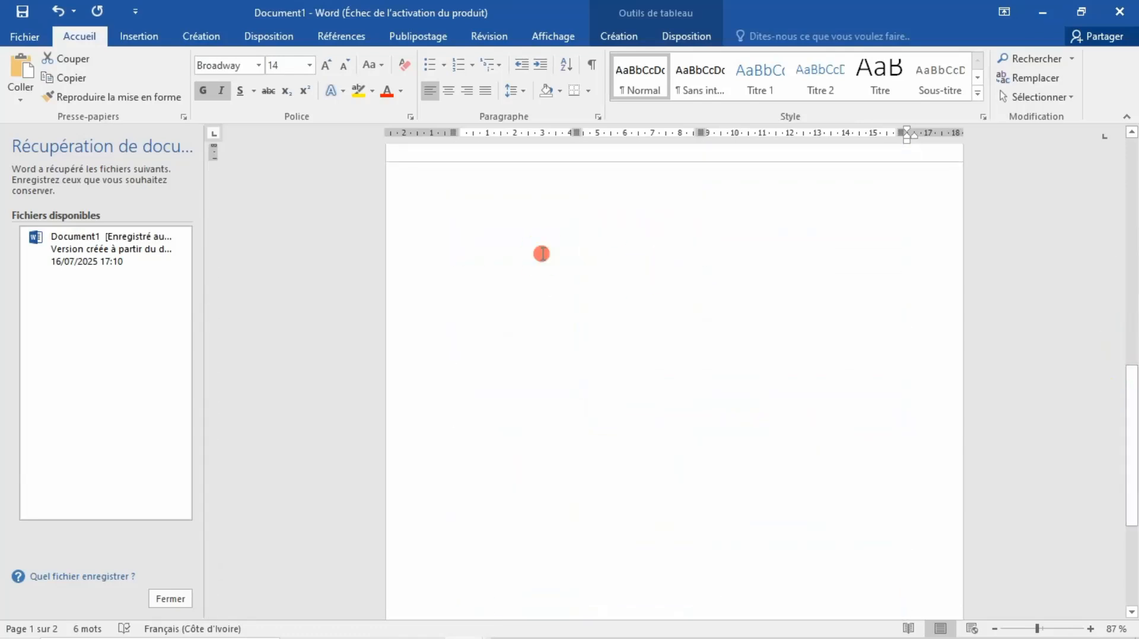
click(145, 41)
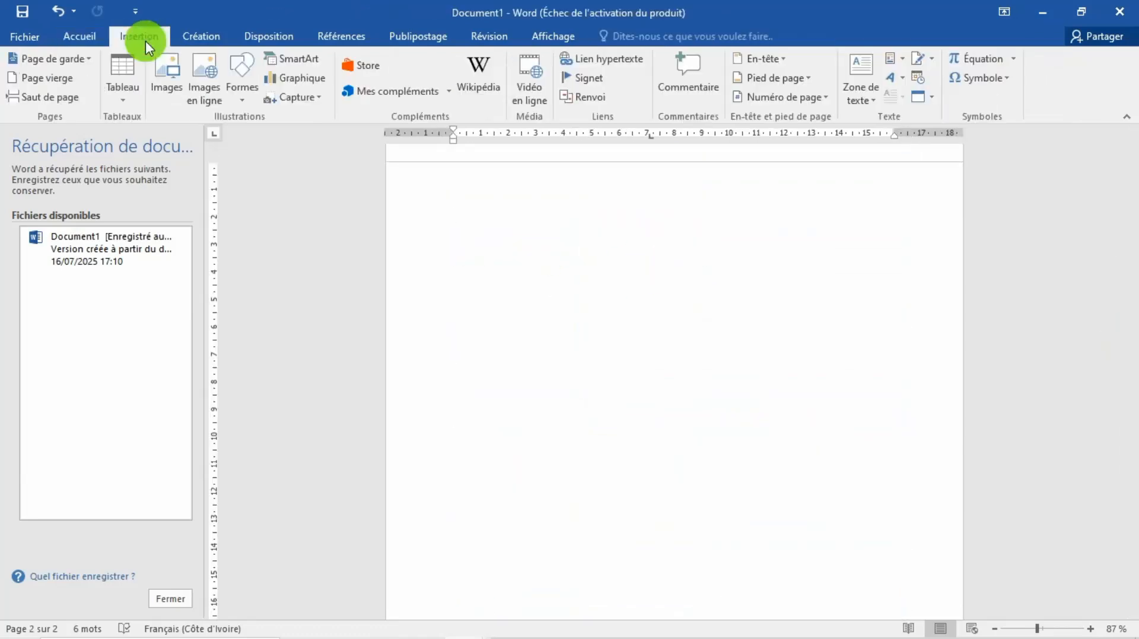
click(129, 88)
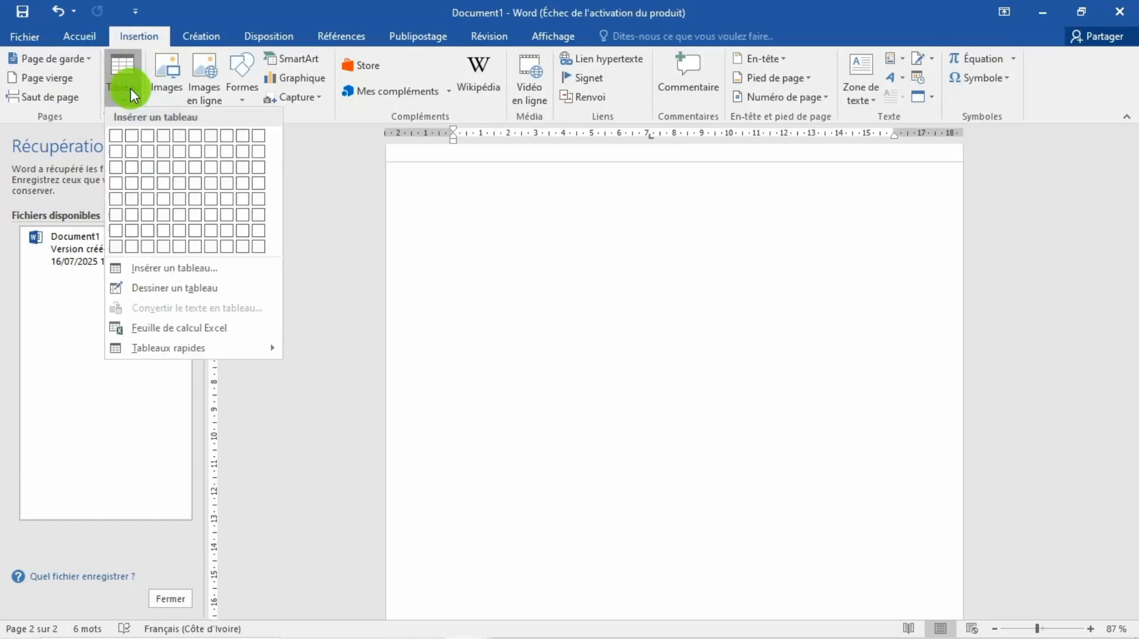
click(152, 167)
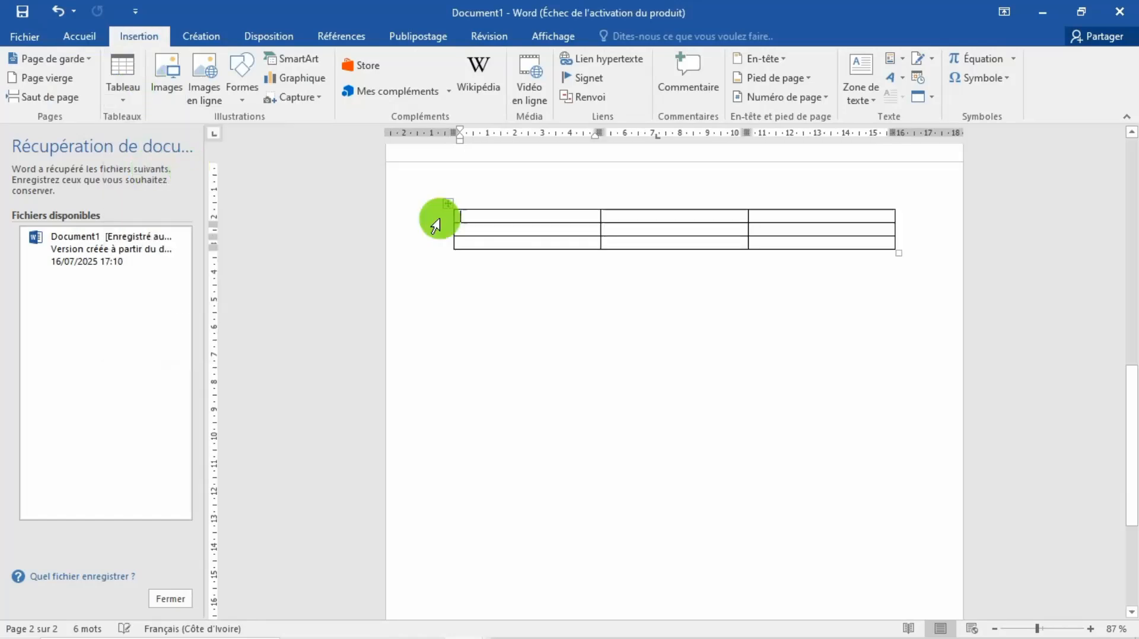
drag(897, 252, 898, 408)
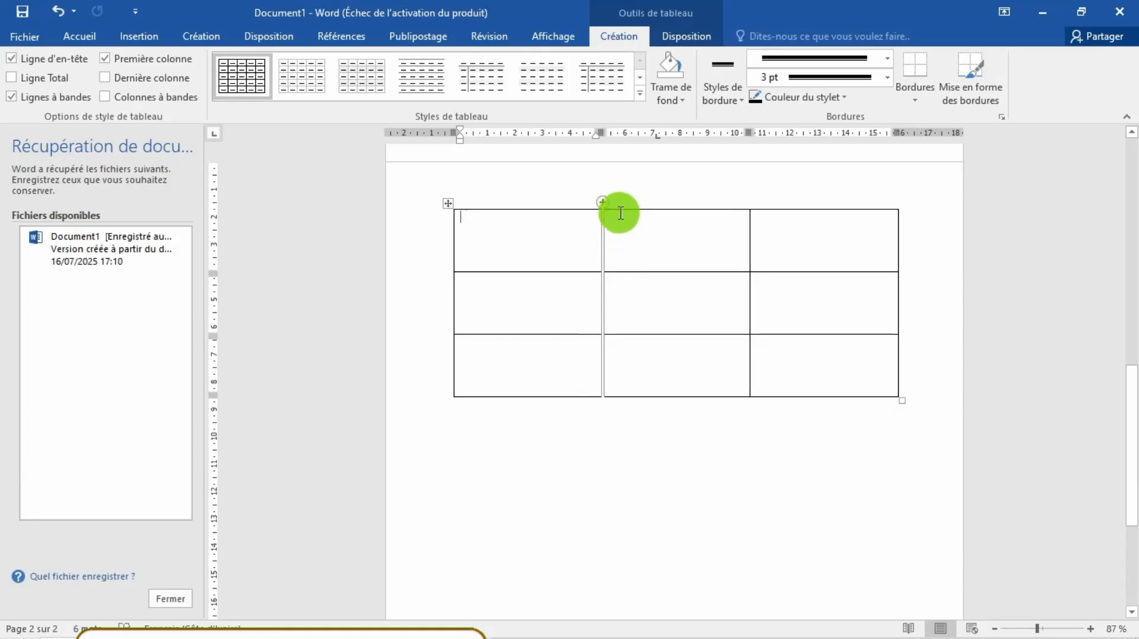
Step: Insert a column between the first and second columns of the 3x3 table
mouse_move(604, 201)
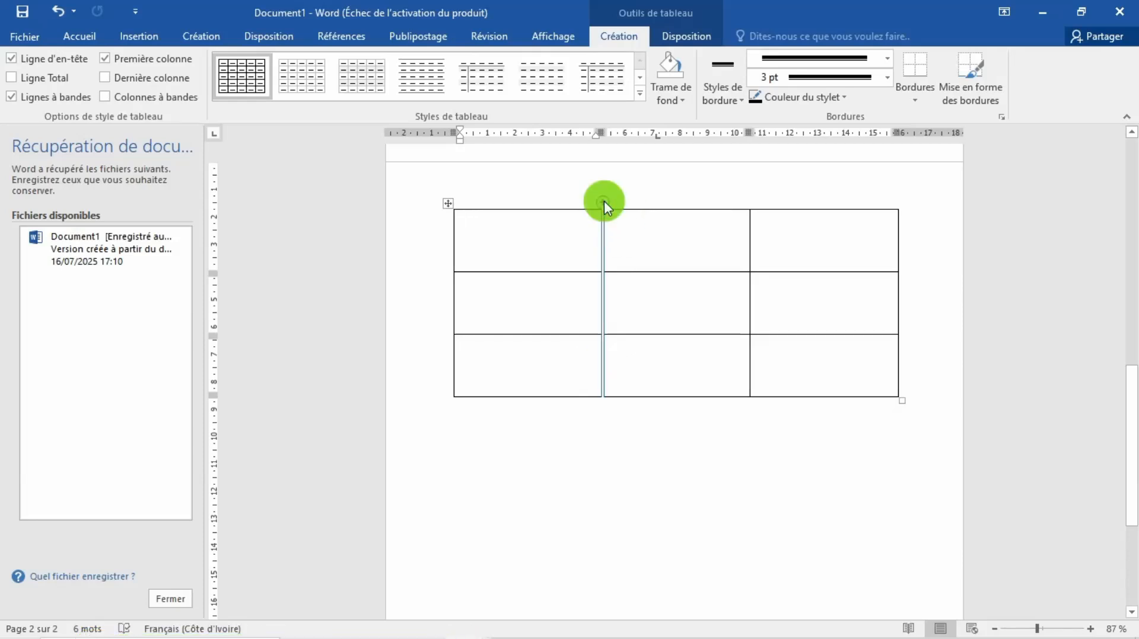
click(600, 200)
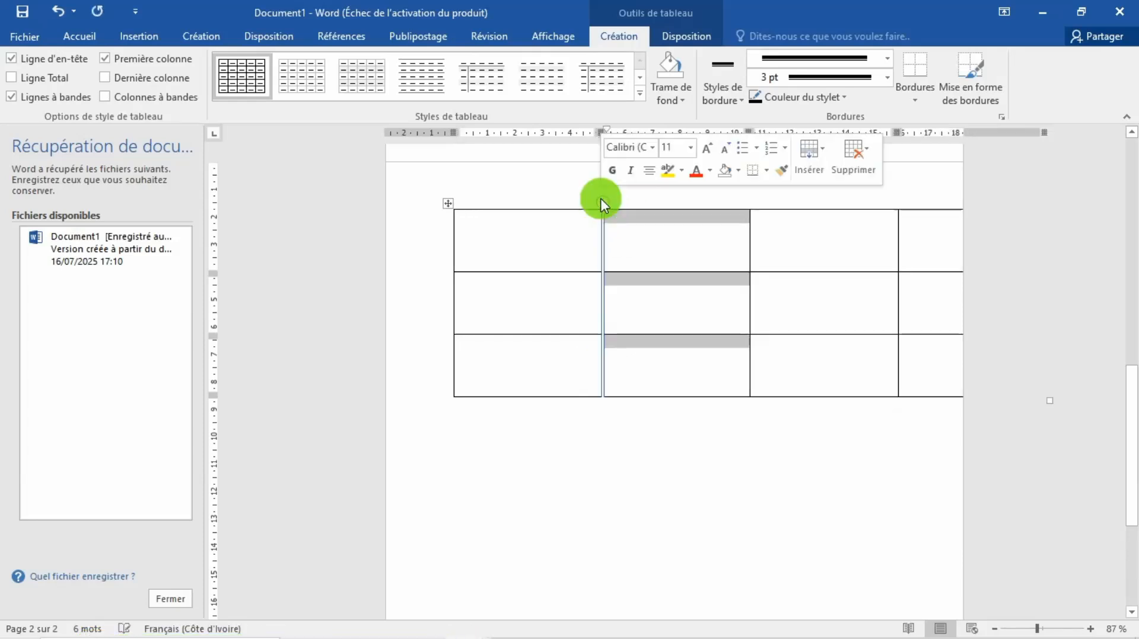
Step: Narrow the four-column table on the second page to about 14.5 cm and reposition it at the page's left margin
drag(447, 203, 415, 203)
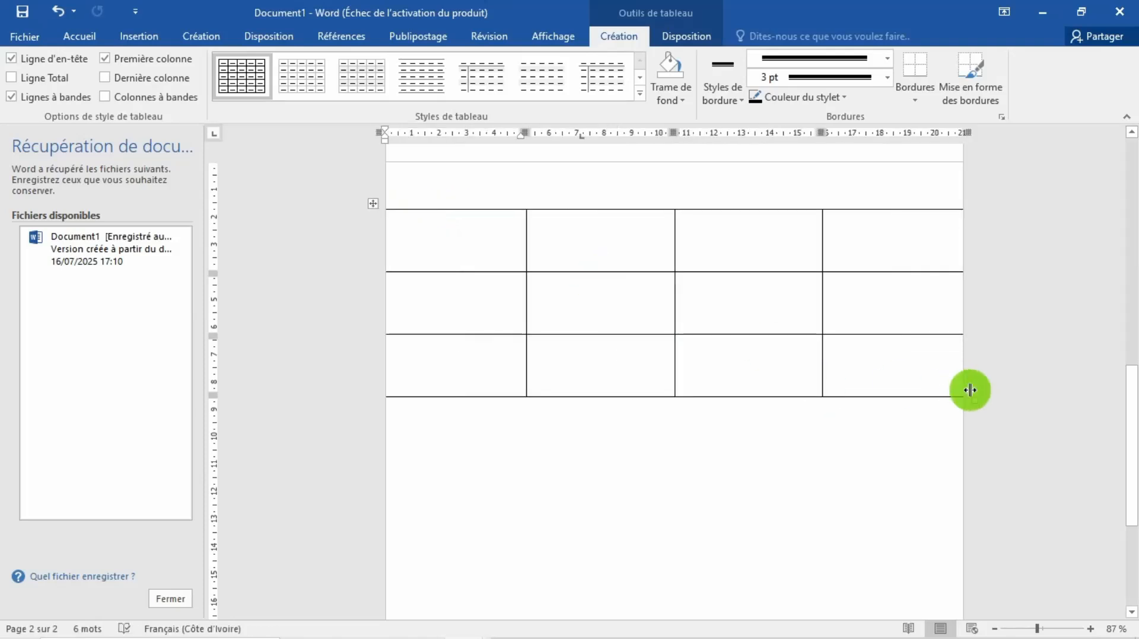
drag(975, 401, 777, 394)
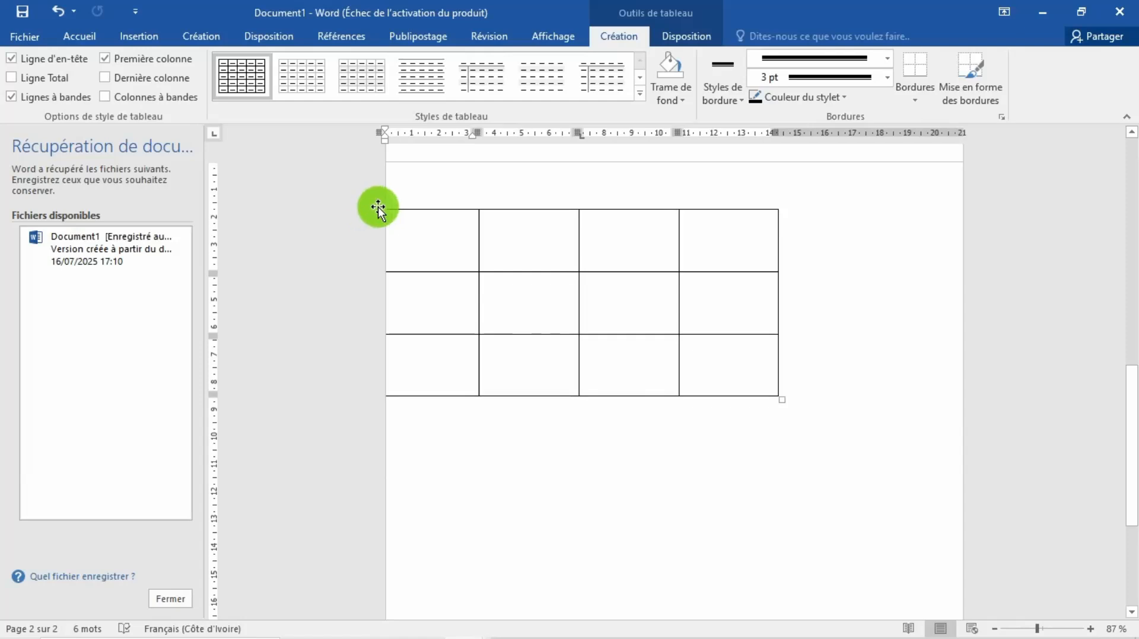
drag(379, 207, 443, 227)
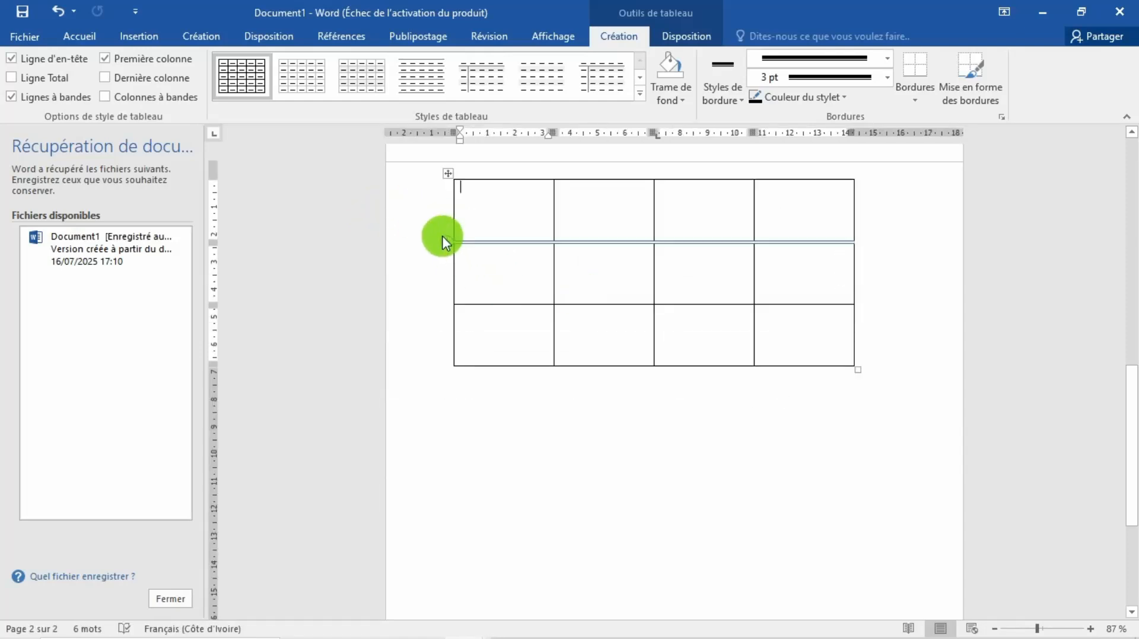
Step: Insert a row between the first and second rows of the four-column table and move the table slightly down
click(443, 242)
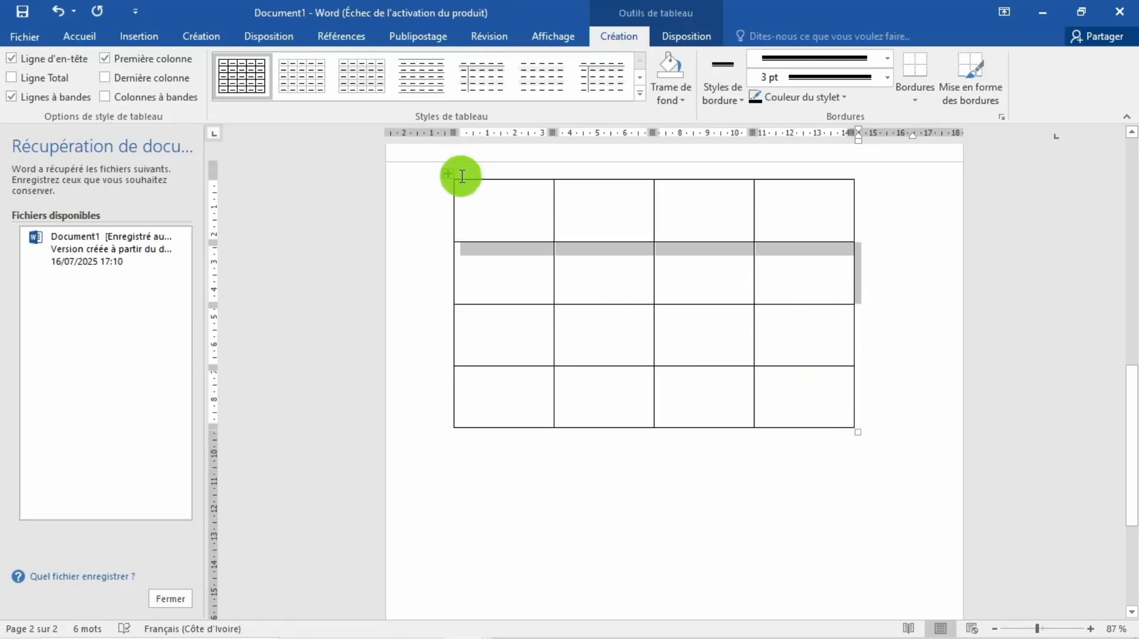
drag(449, 174, 448, 254)
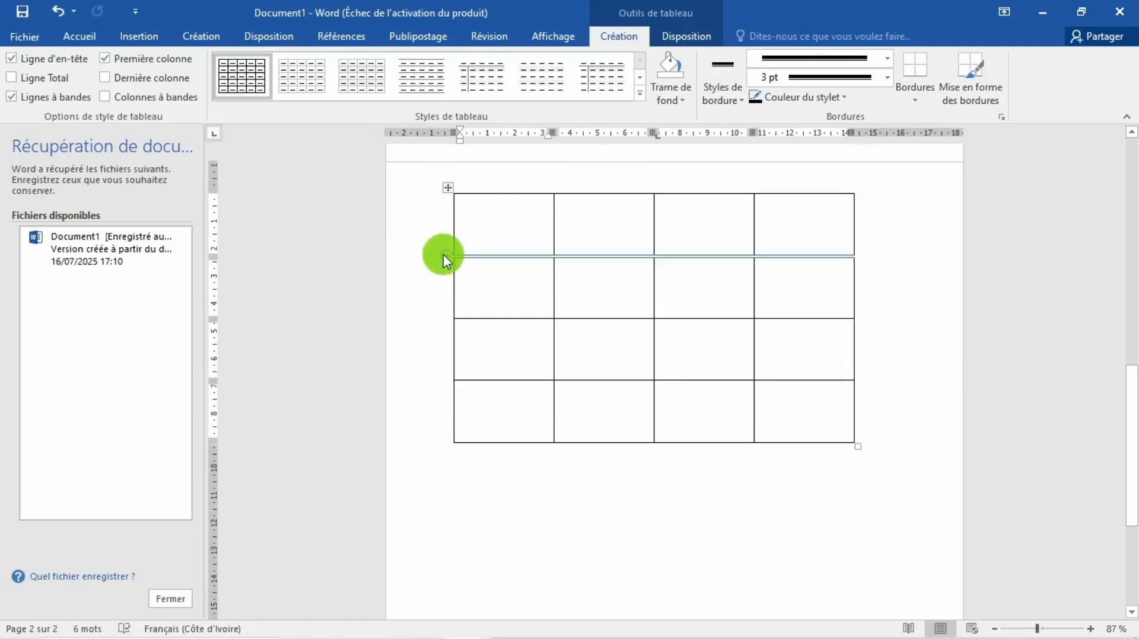
Step: Select the whole four-column table and review its deletion options for cells, columns, rows and the table
click(446, 187)
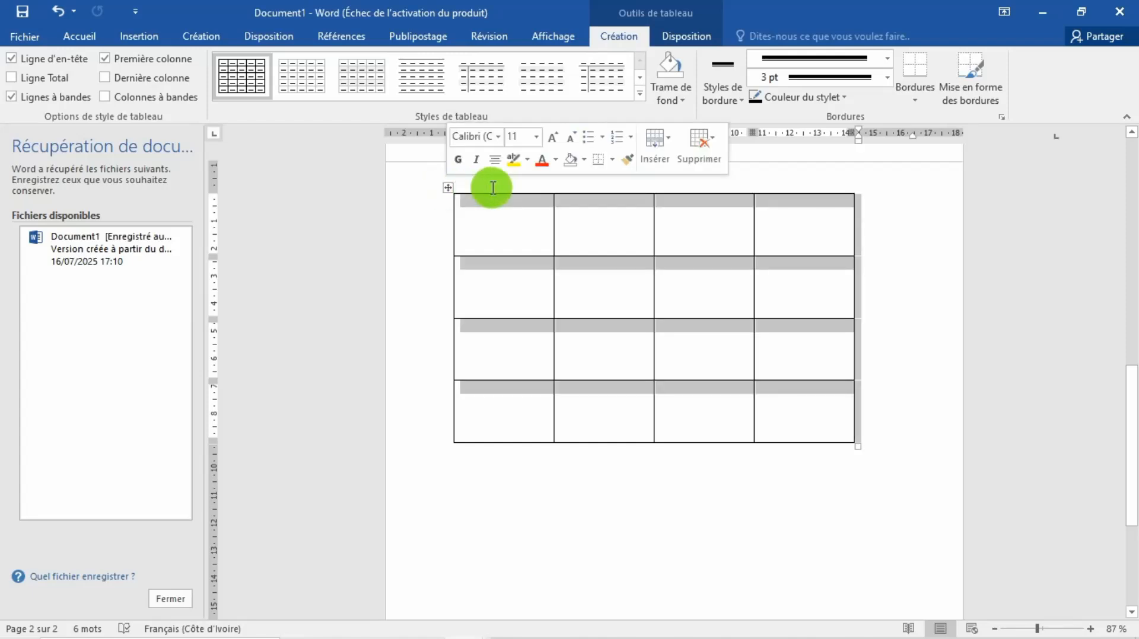
click(713, 134)
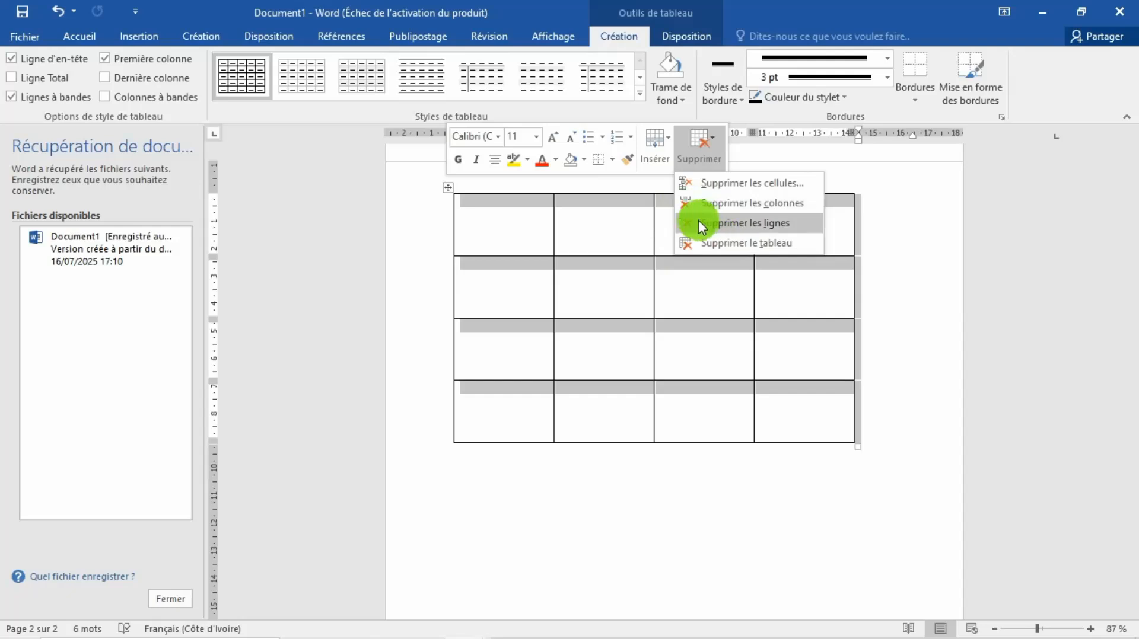
click(564, 257)
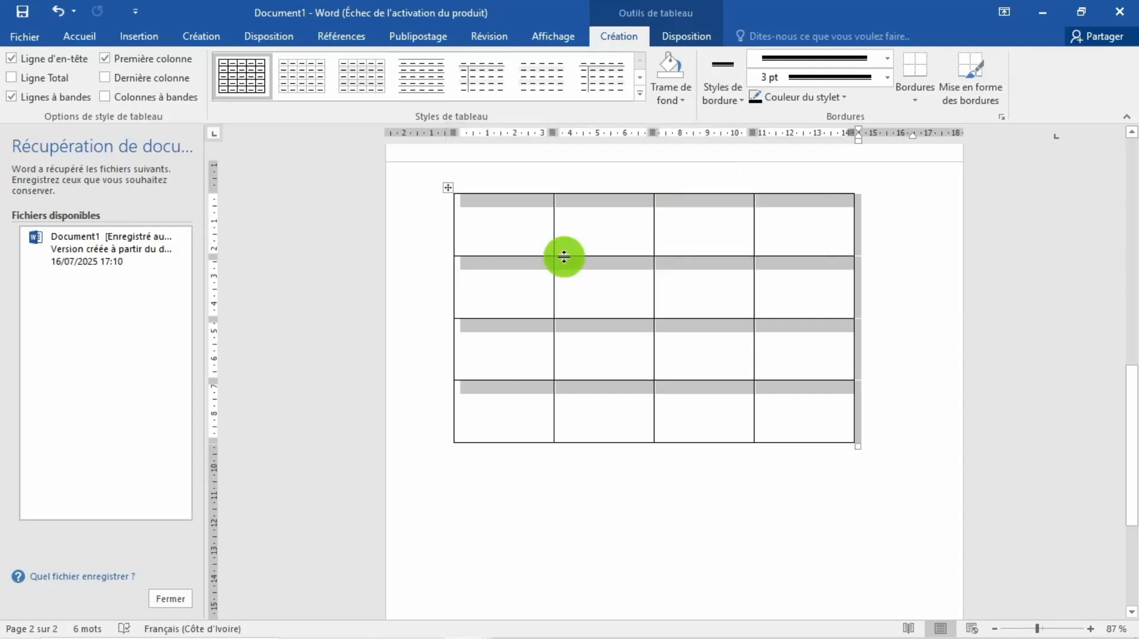